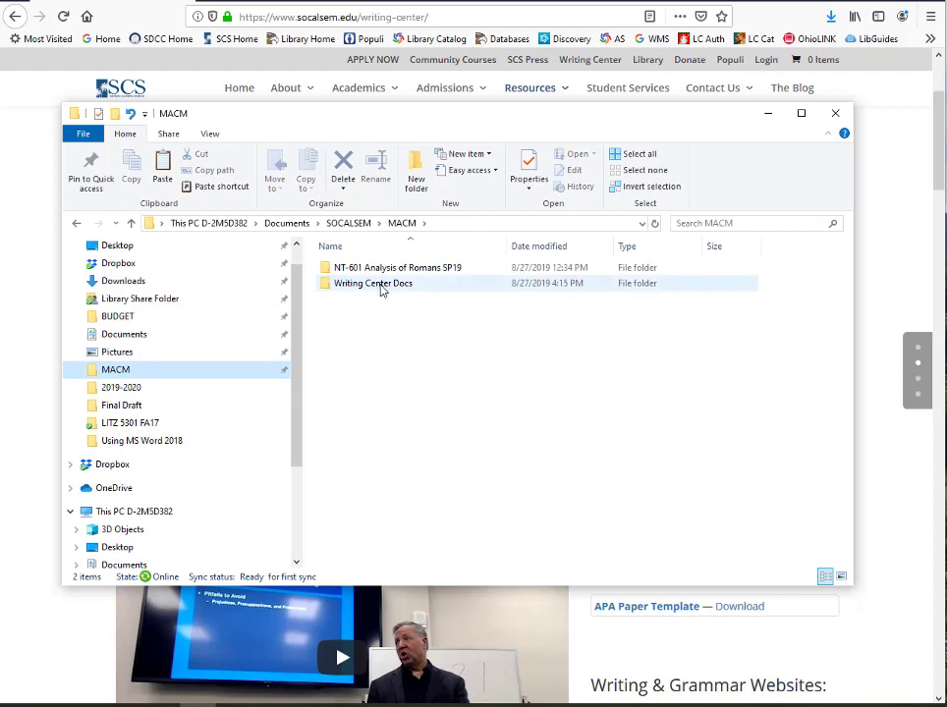
- Paste the copied Turabian 9 Research Paper Template into the Writing Center Docs folder inside MACM
double_click(380, 286)
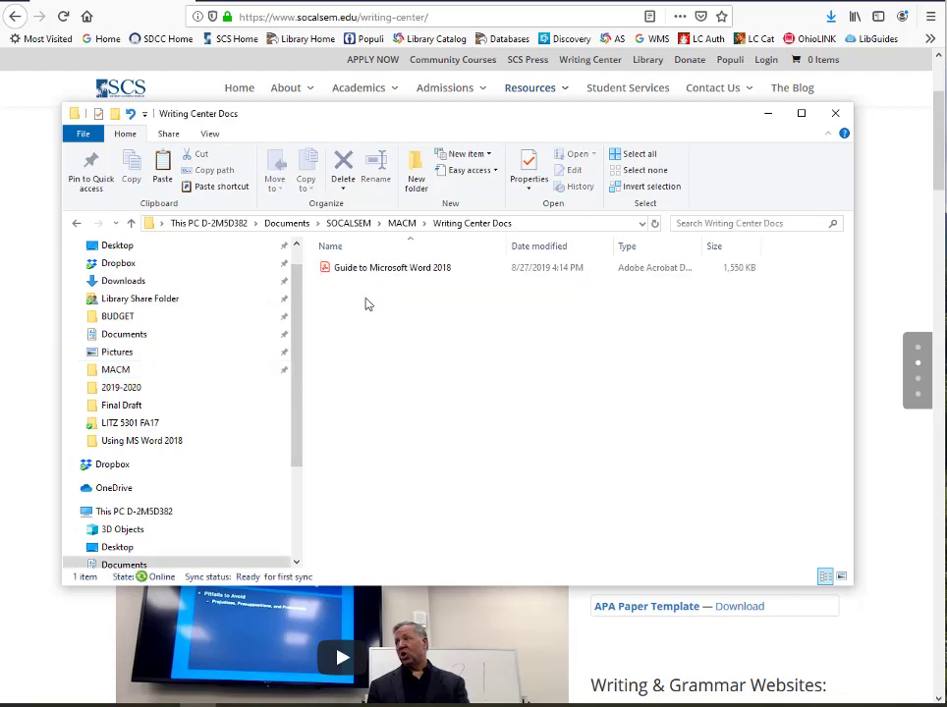
right_click(367, 302)
click(400, 402)
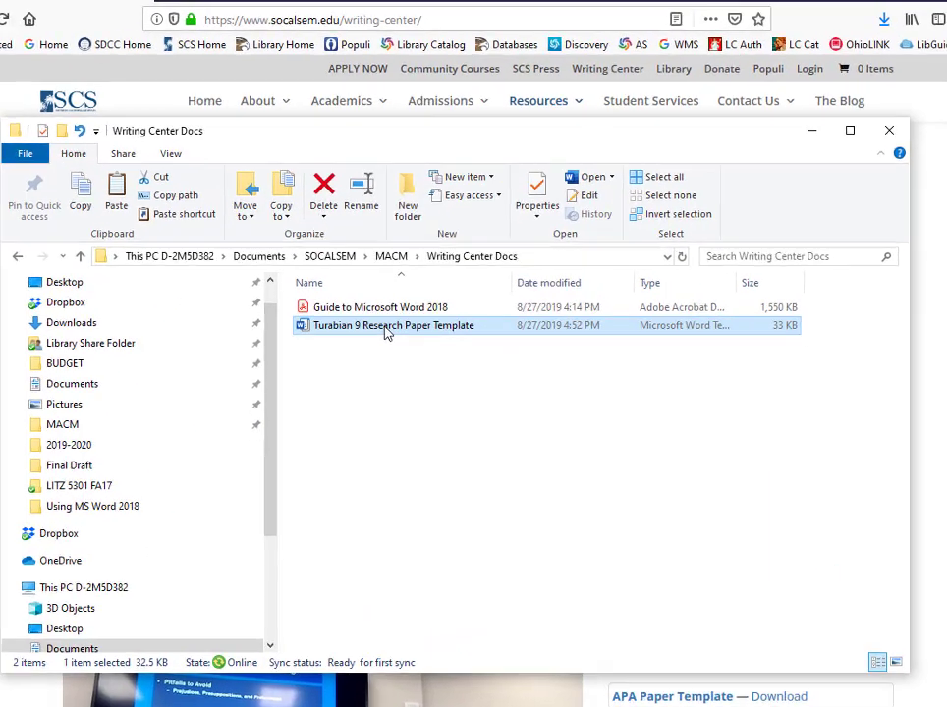
- In the Turabian 9 Research Paper Template itself, replace the Student Name placeholder with the student's full name, and save and close the template
right_click(398, 287)
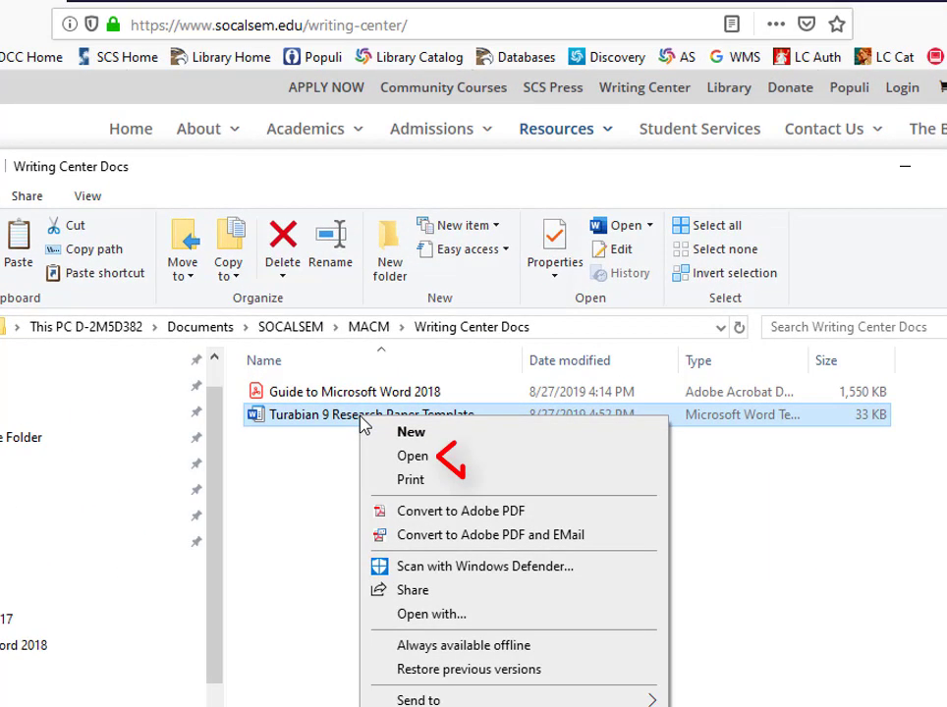
click(447, 461)
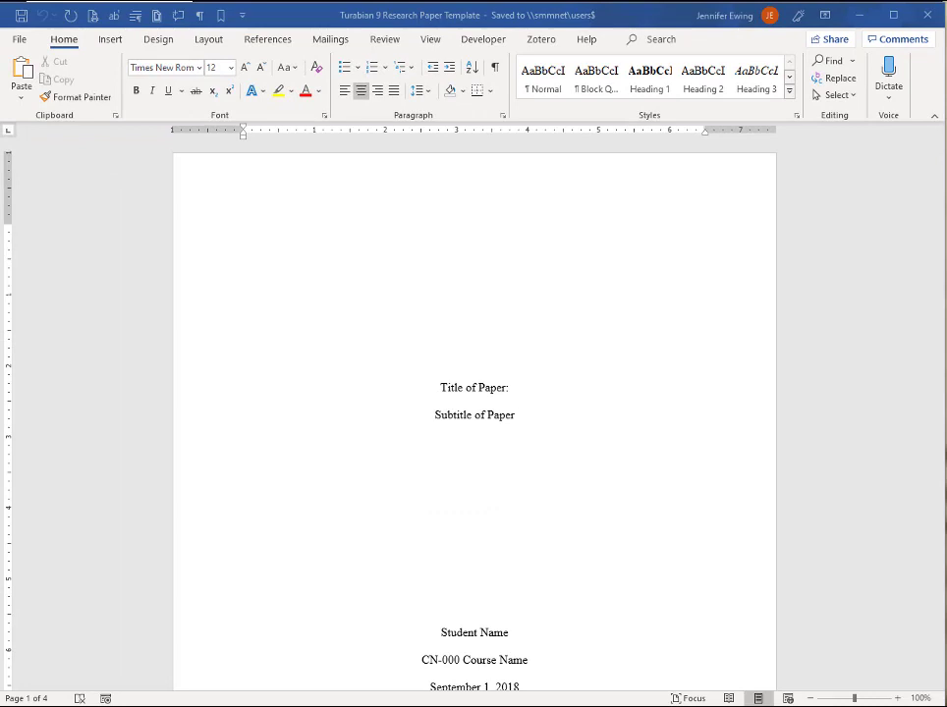
click(441, 632)
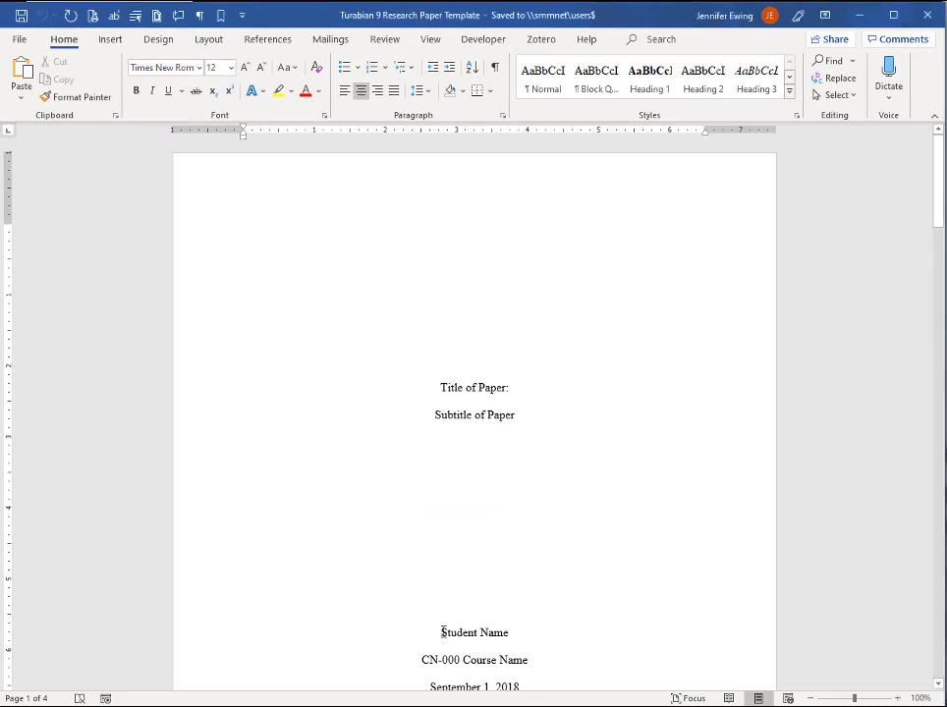
drag(441, 632, 510, 631)
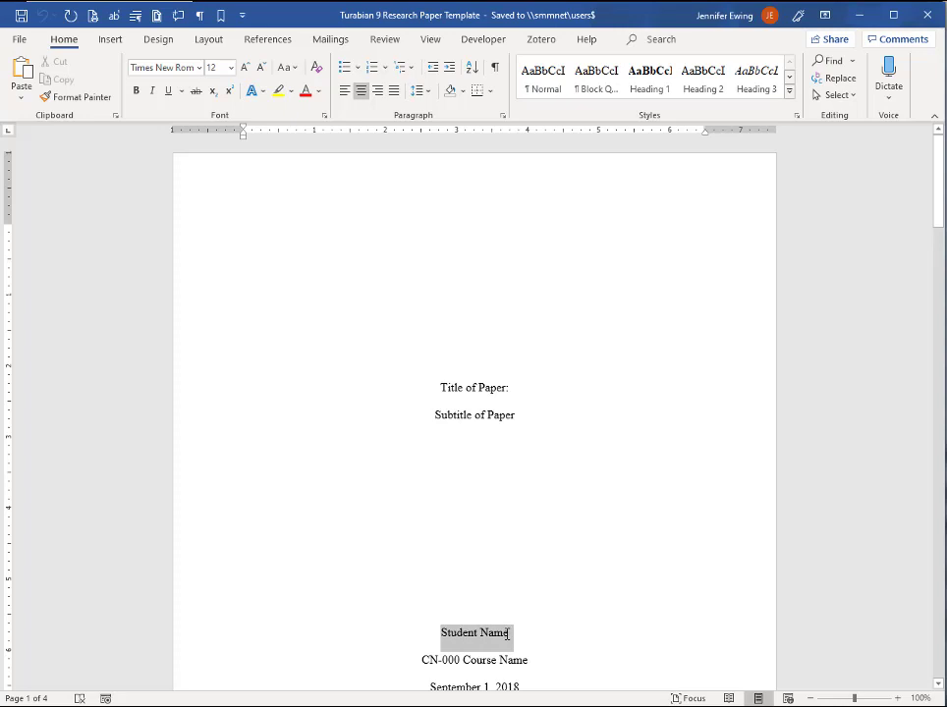
text(John )
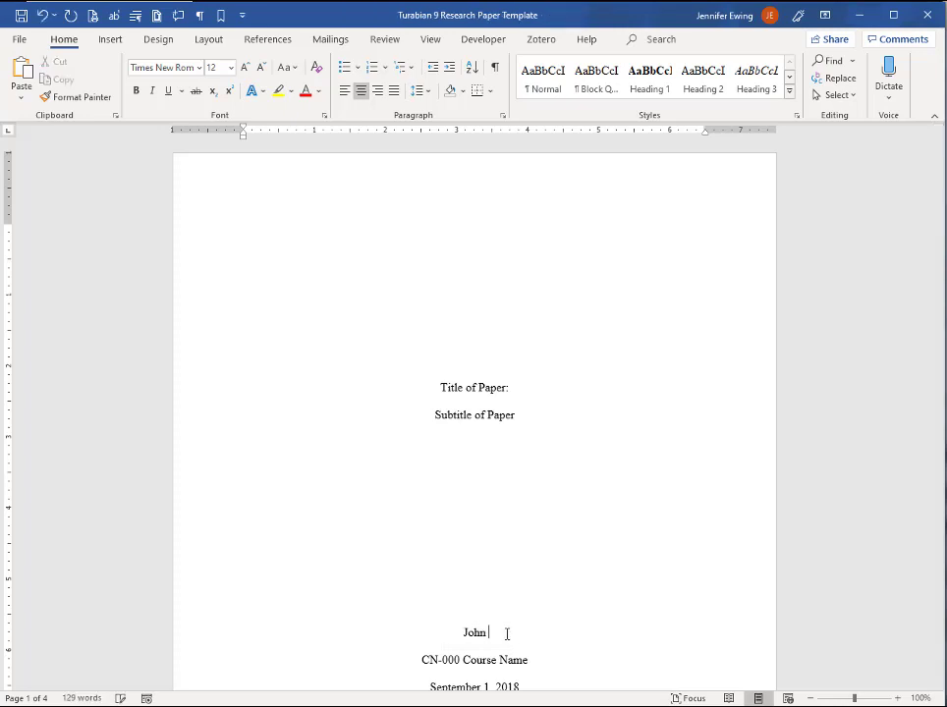
text(Smith)
click(20, 15)
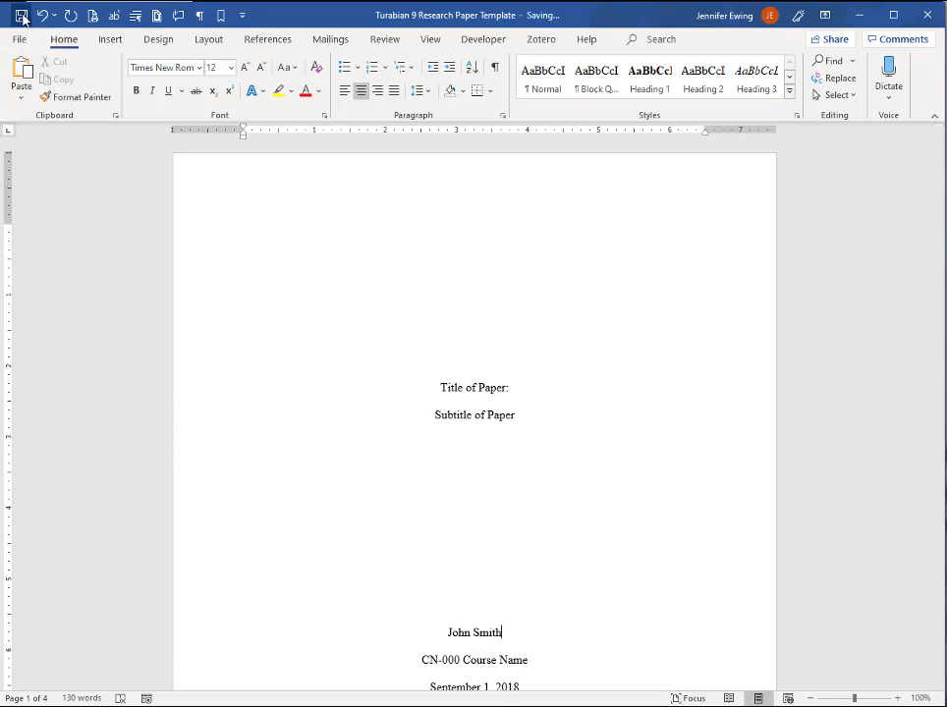
click(929, 16)
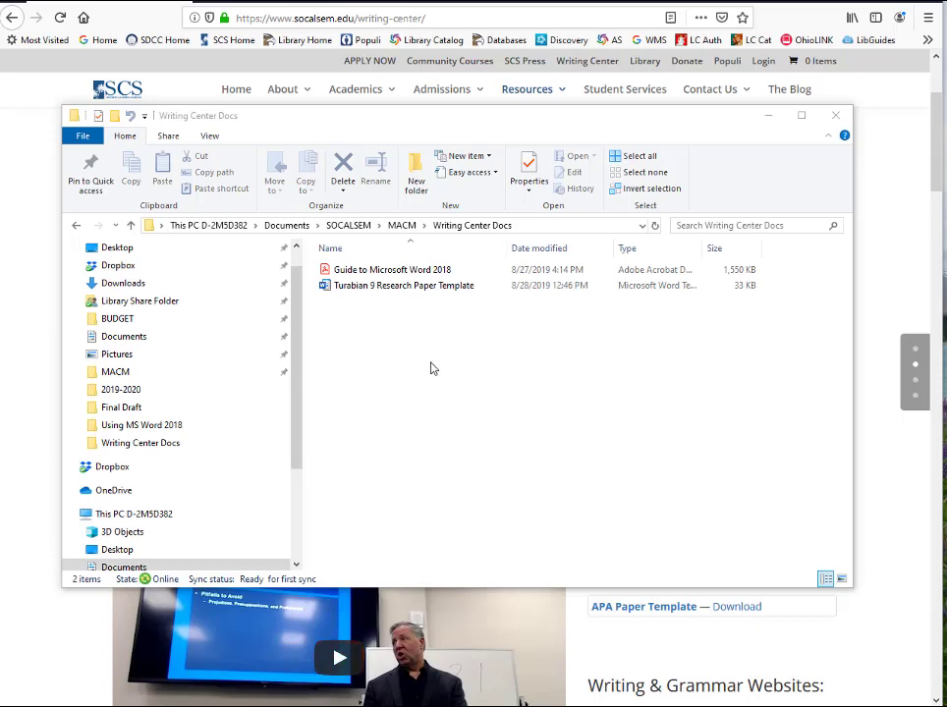
- Create a new document from the Turabian template and choose MACM's NT-601 Analysis of Romans SP19 folder as its save location
right_click(419, 287)
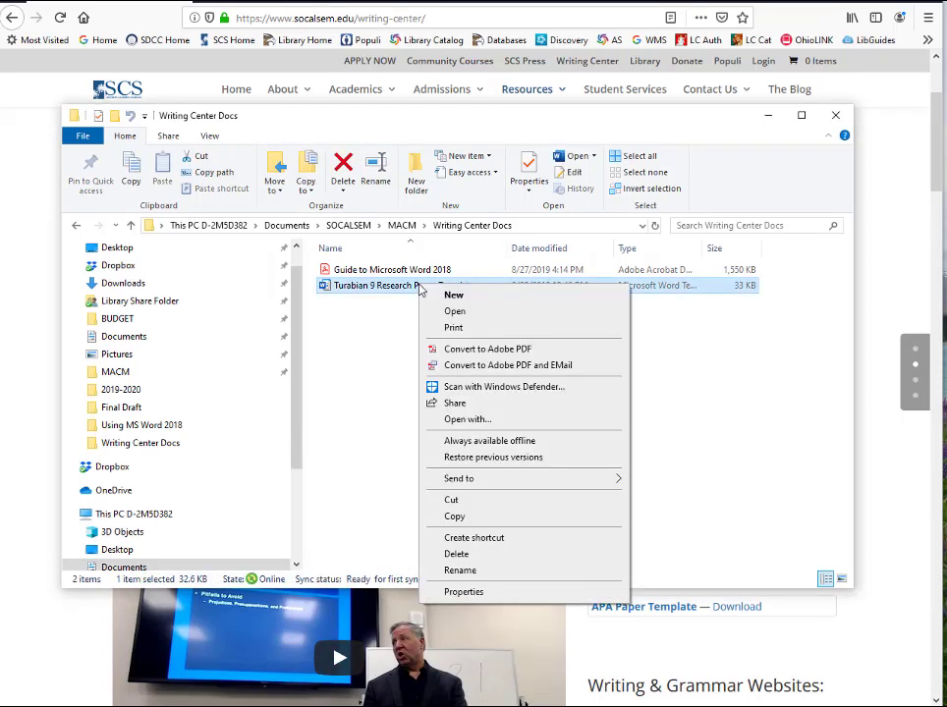
click(455, 296)
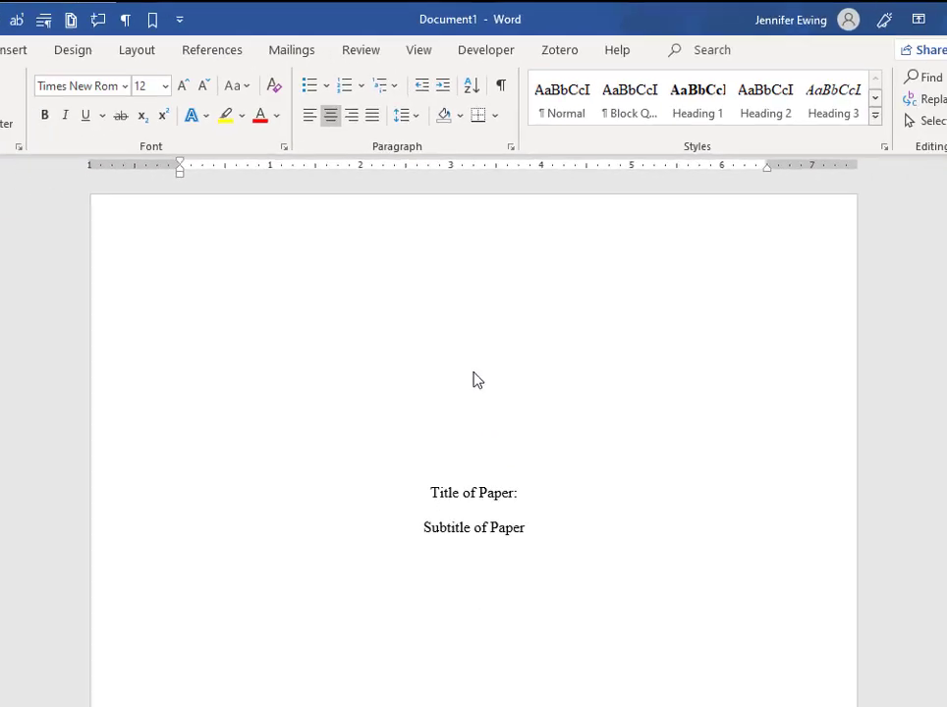
click(19, 38)
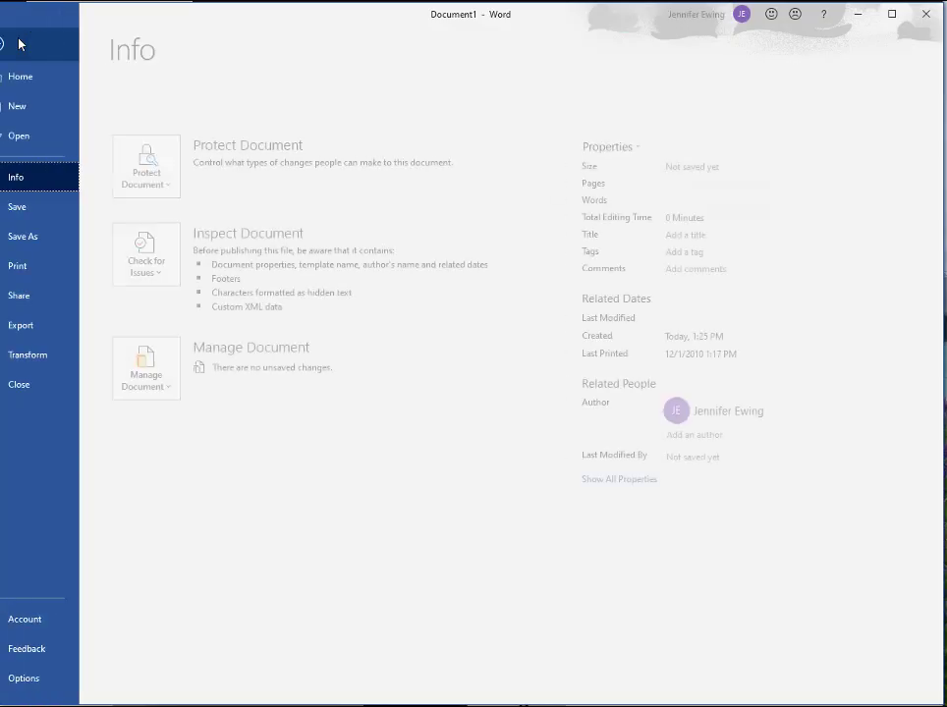
click(49, 238)
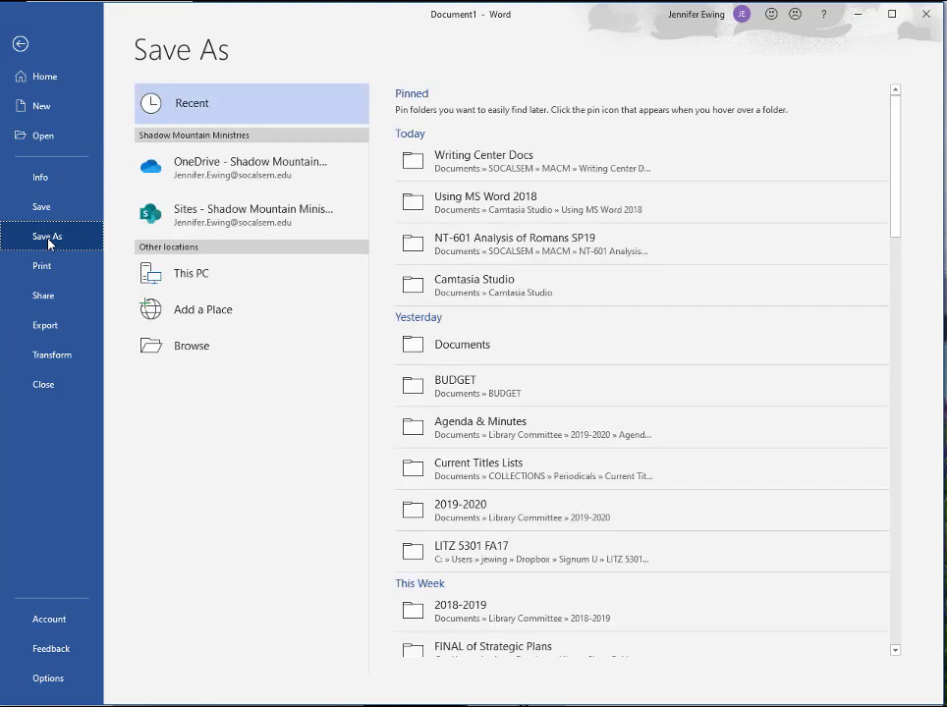
click(191, 346)
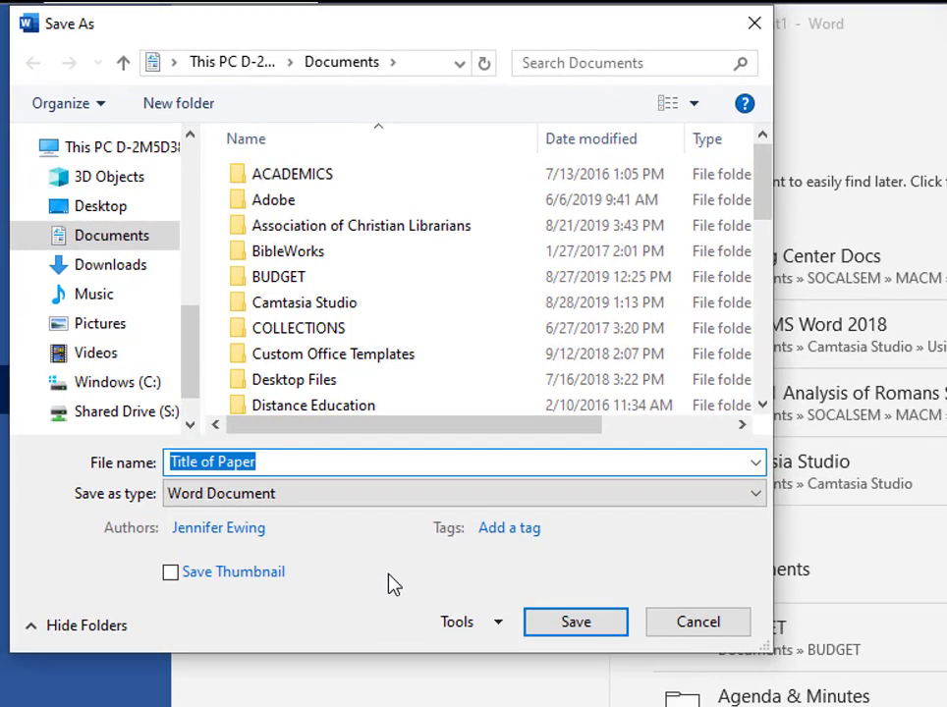
drag(185, 370, 126, 236)
click(128, 235)
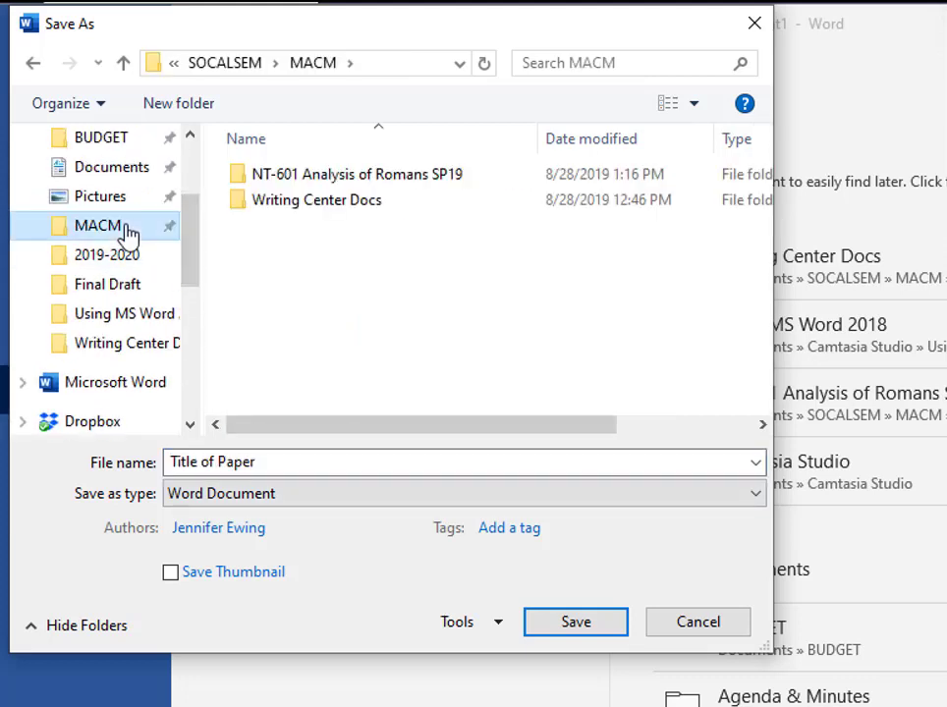
click(496, 185)
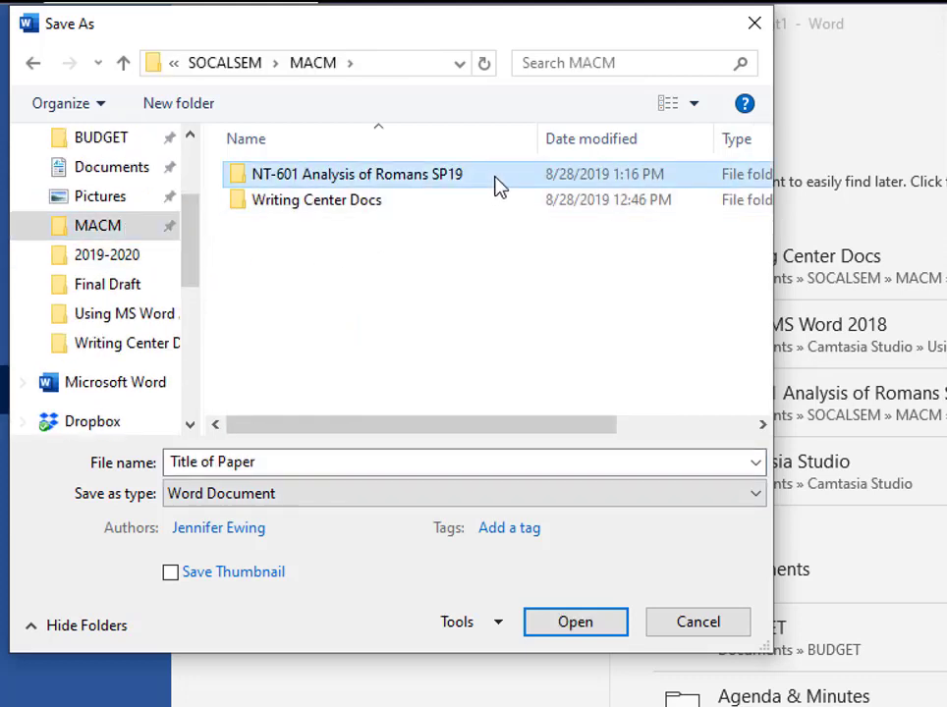
double_click(496, 185)
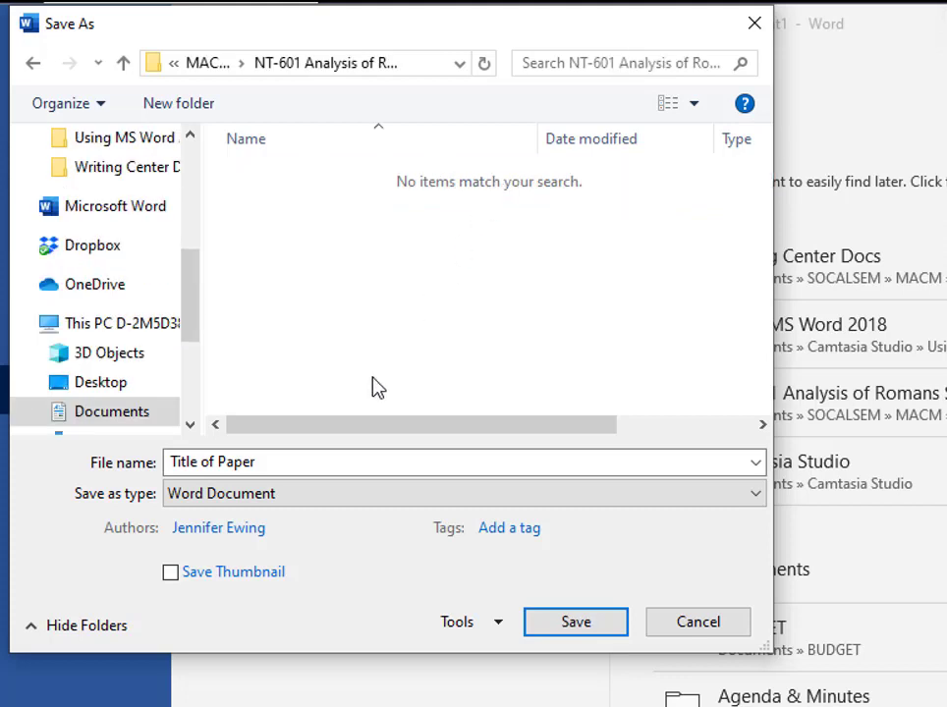
- Save the new paper as a Word Document named with the student's surname followed by "Draft 1 Research Paper"
click(281, 461)
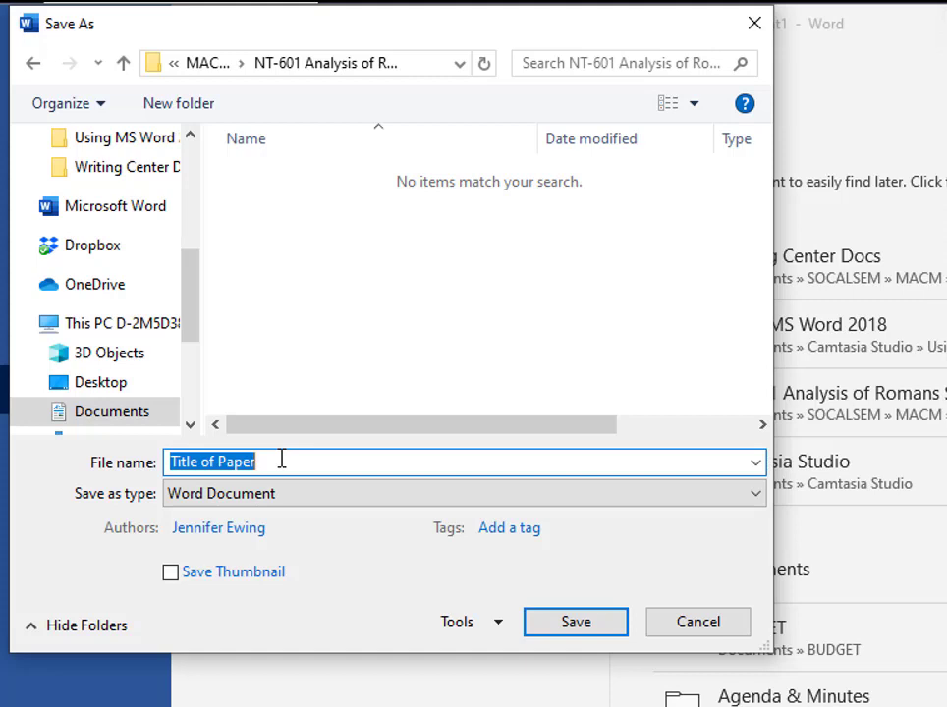
text(Smith Dra)
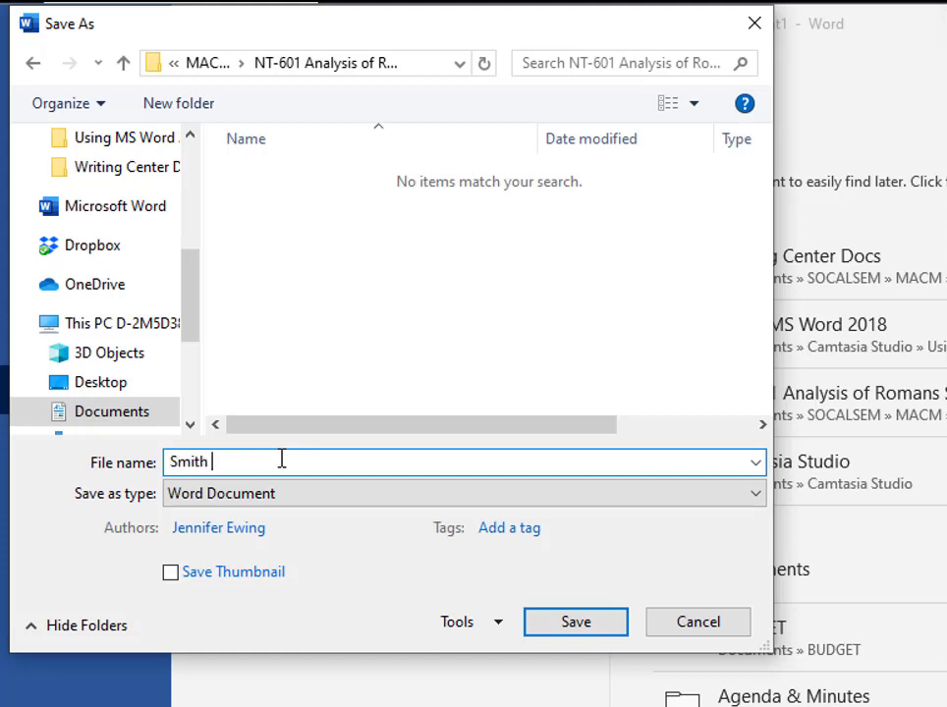
text(ft 1 Research Paper)
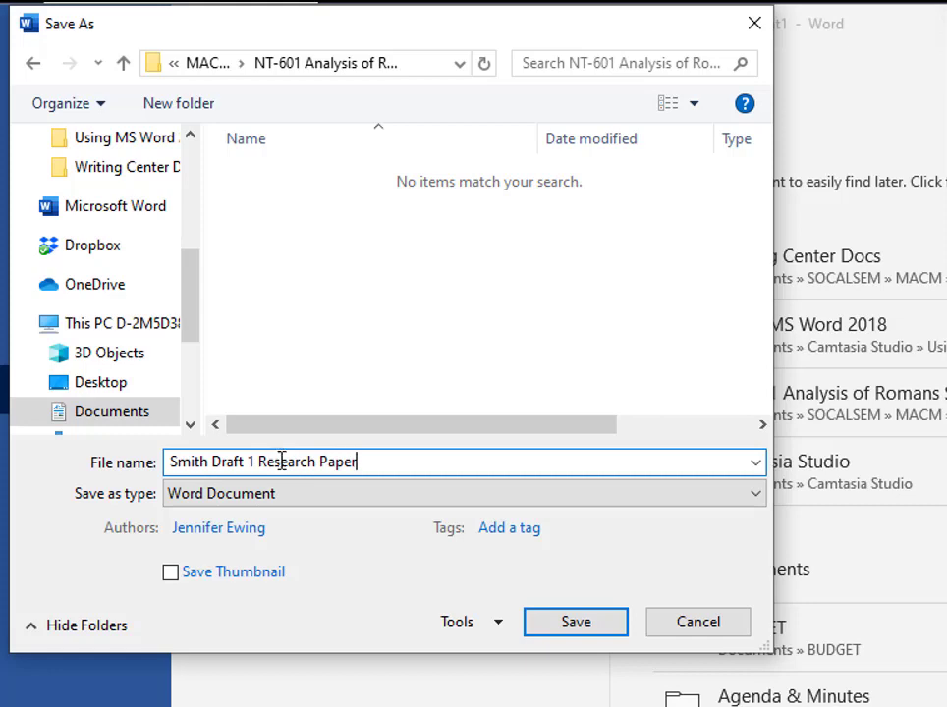
click(592, 627)
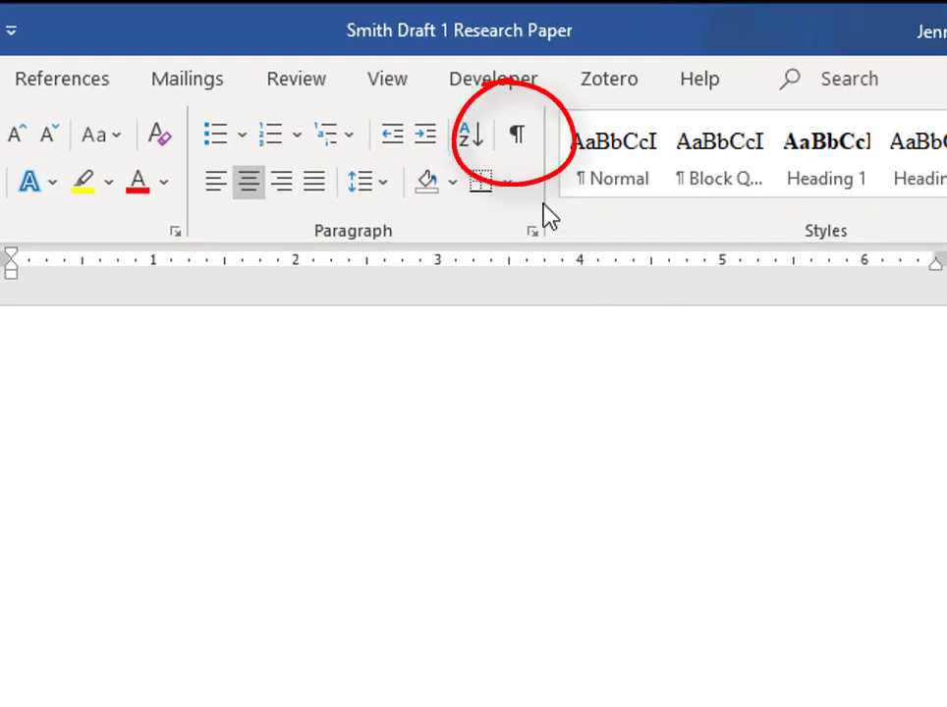
- Show the formatting marks and replace the title placeholder with "Submission to Authorities", keeping the colon
click(524, 137)
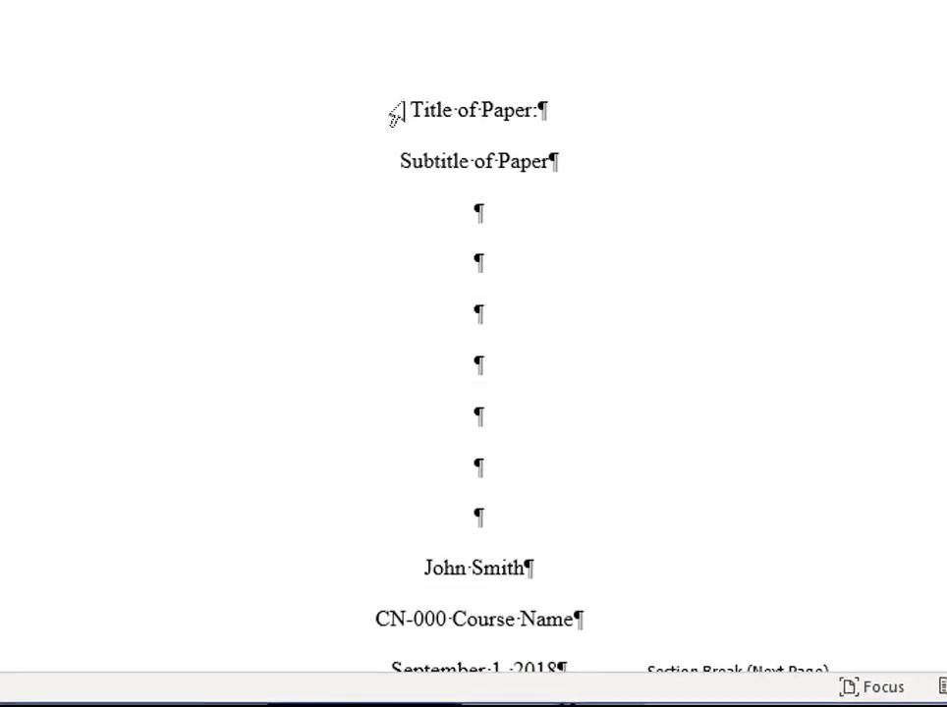
drag(413, 108, 536, 108)
text(Su)
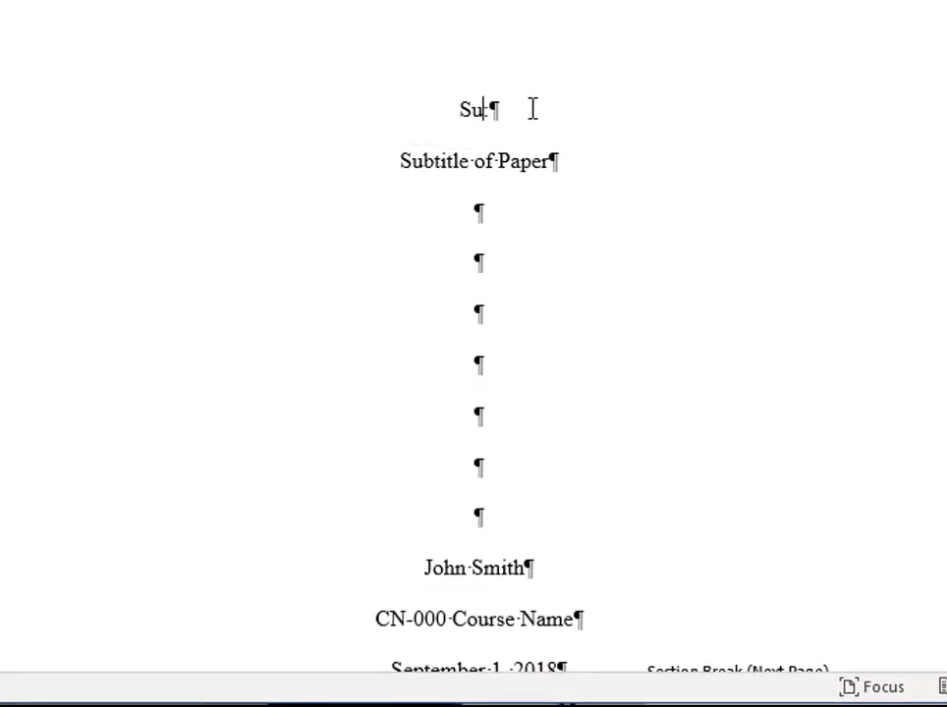
text(bmission to)
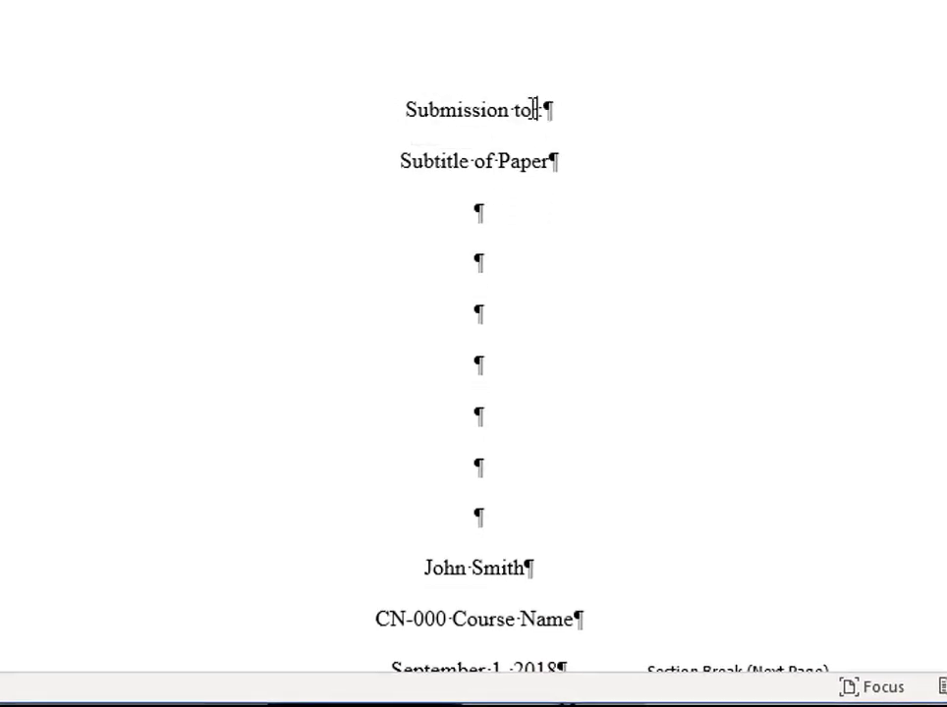
text( Authorities)
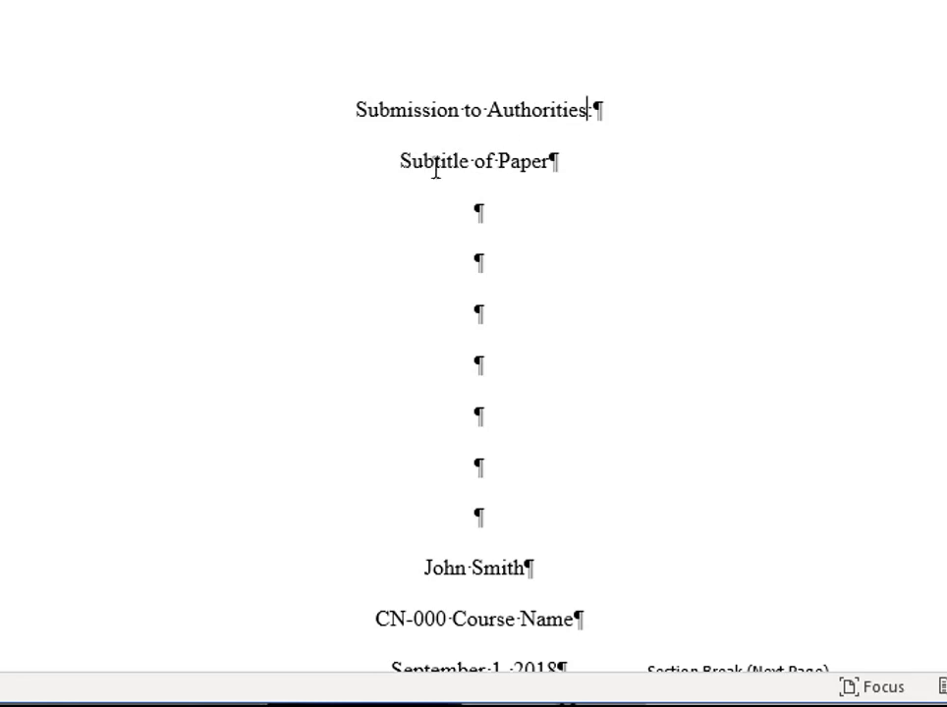
- Replace the subtitle placeholder on the title page with "Romans 13:1–7"
triple_click(436, 167)
text(Romans)
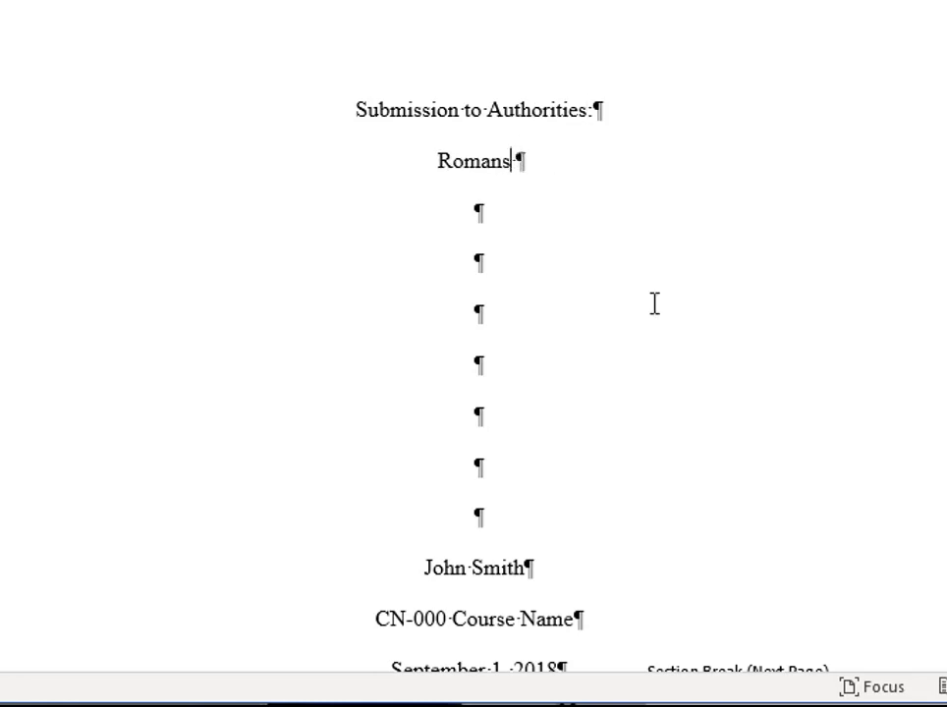
text( 13:1–7)
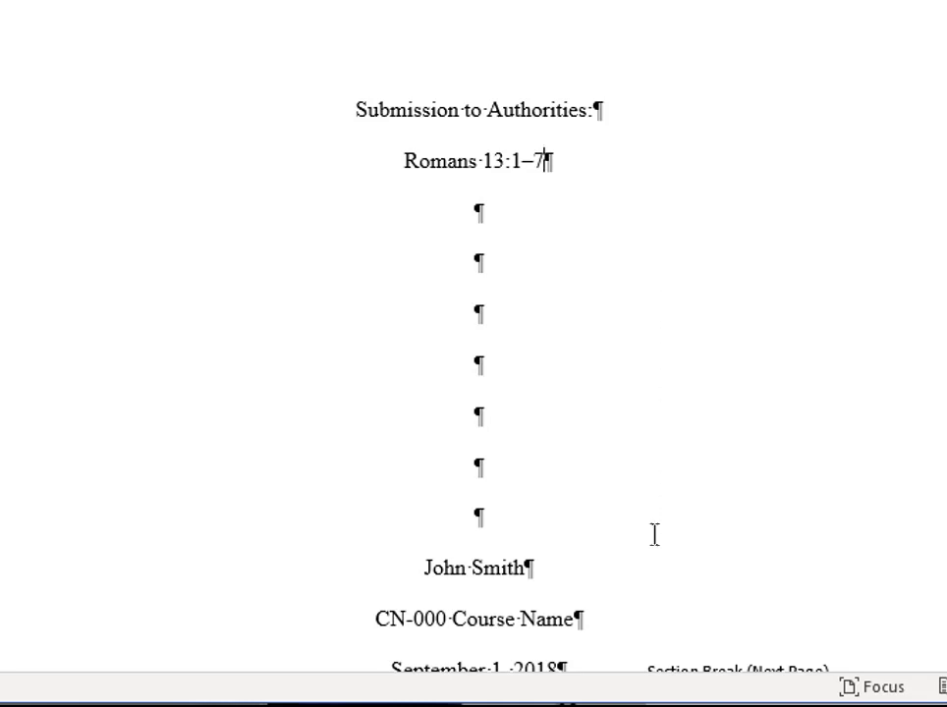
- Replace the course placeholder on the title page with "NT-601 Analysis of Romans"
scroll(629, 558, down, 3)
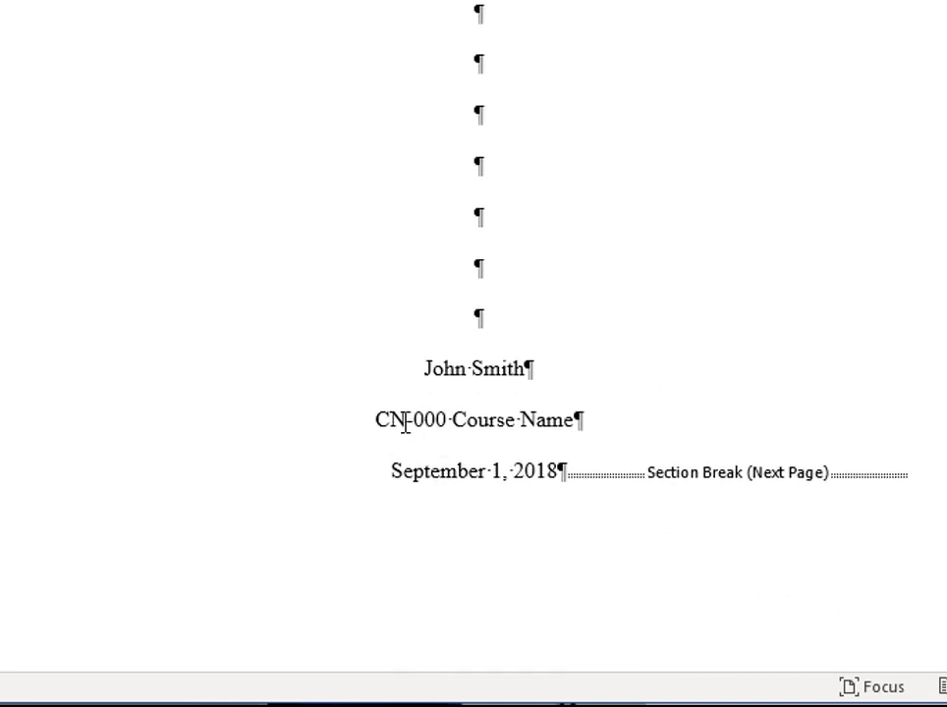
drag(374, 419, 573, 419)
text(NT-601 )
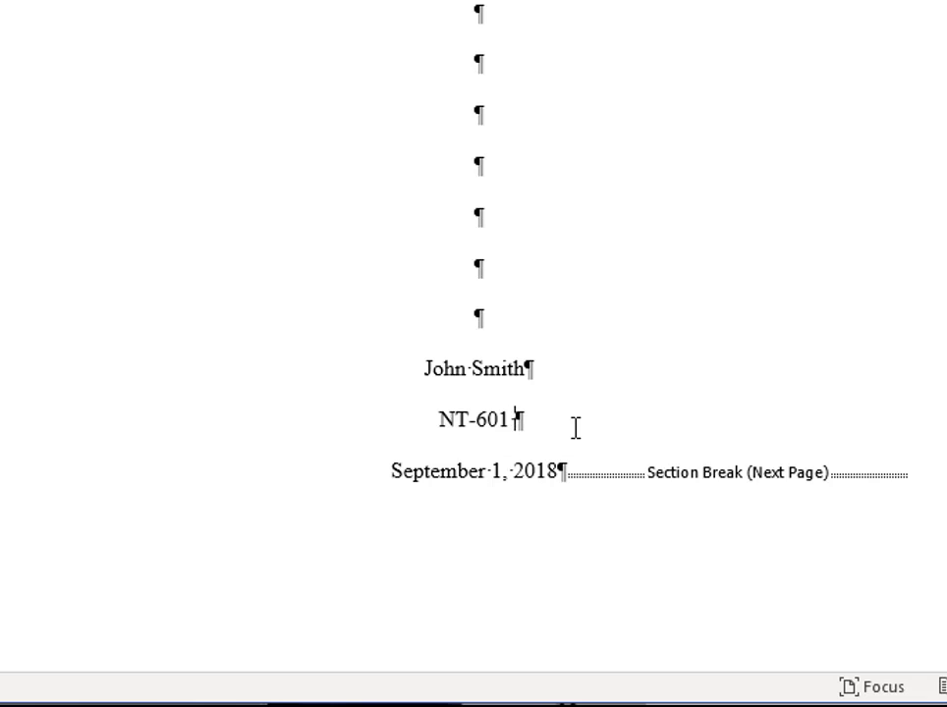
text(Analysis of Romans)
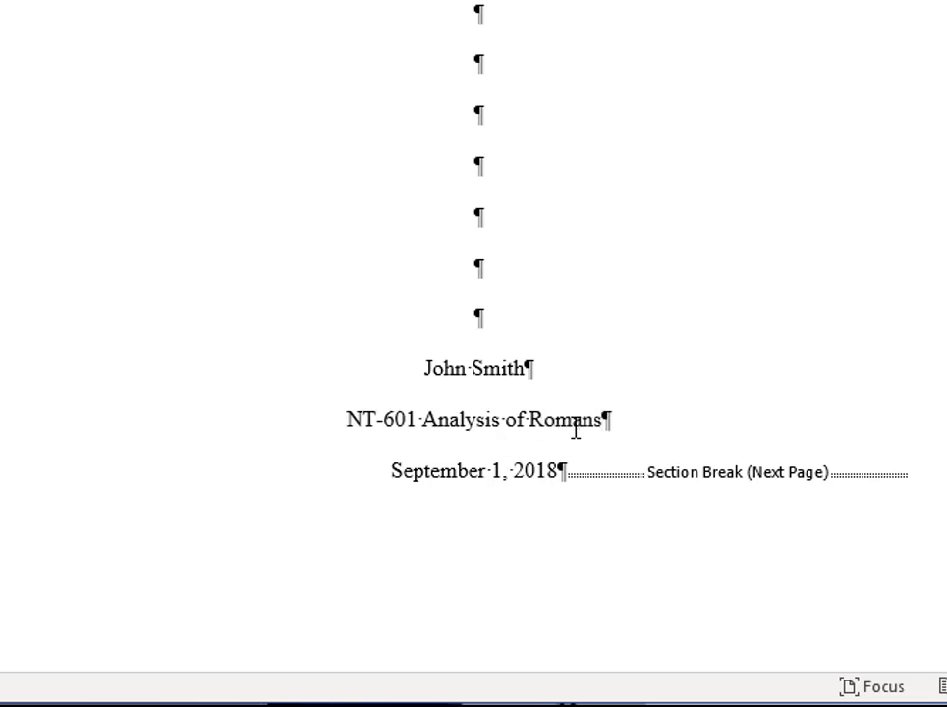
- Set the title page date to October 28, 2018 using the date picker
click(593, 488)
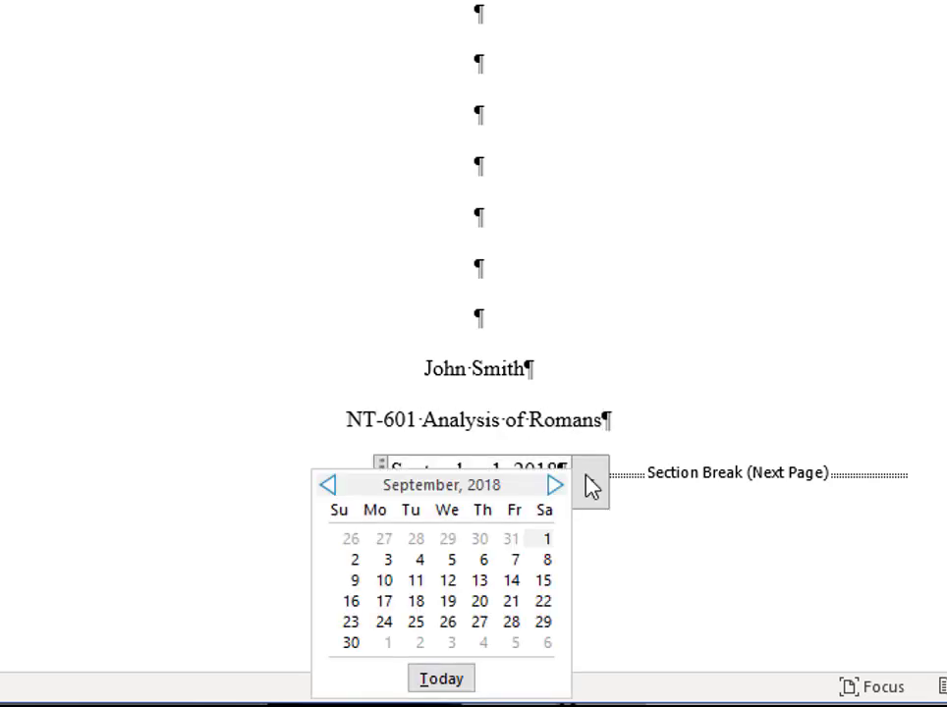
click(555, 485)
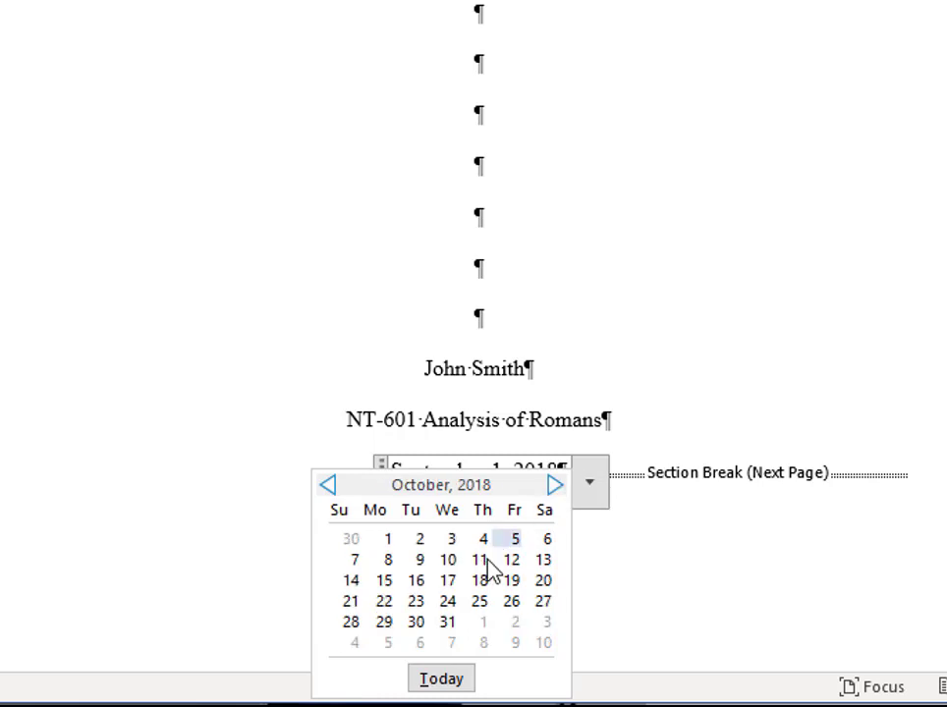
click(351, 622)
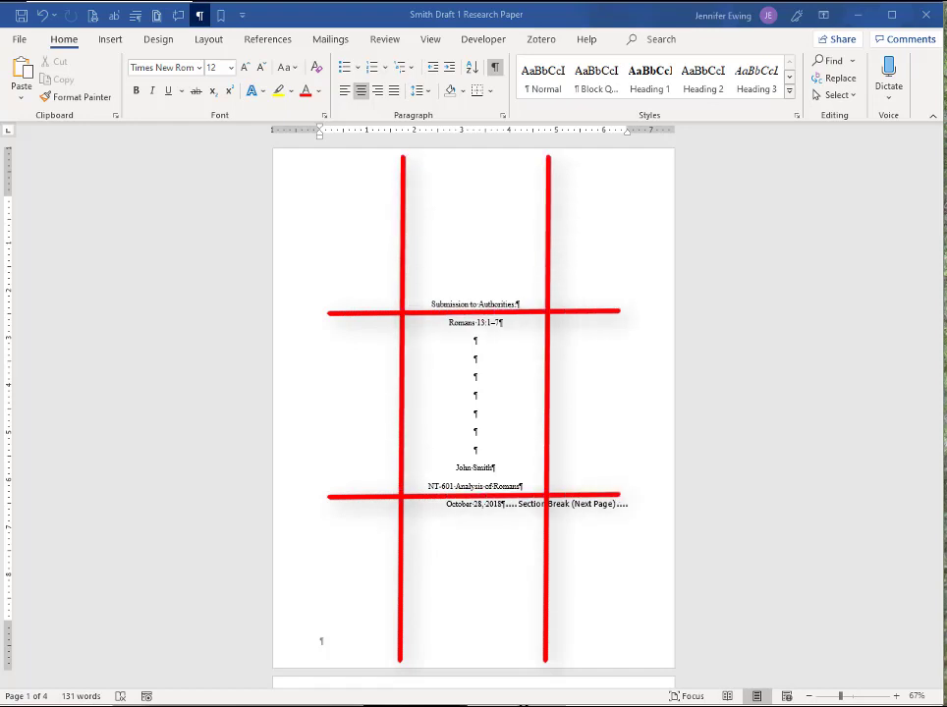
- Review the title page's margins, orientation choices and application scope in the page setup, keeping Portrait and This section
click(208, 39)
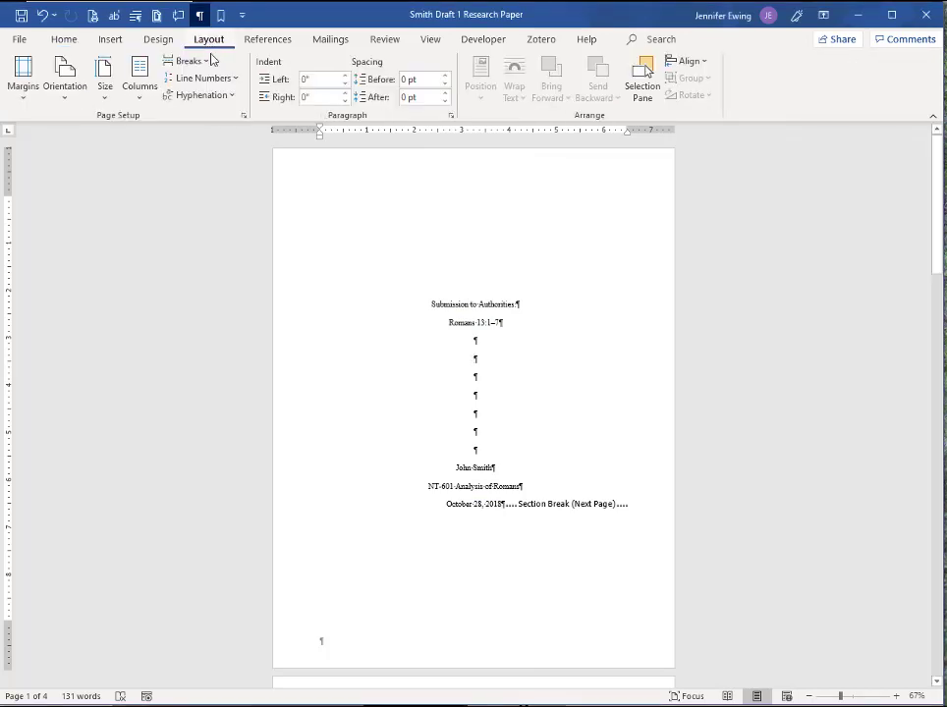
click(245, 120)
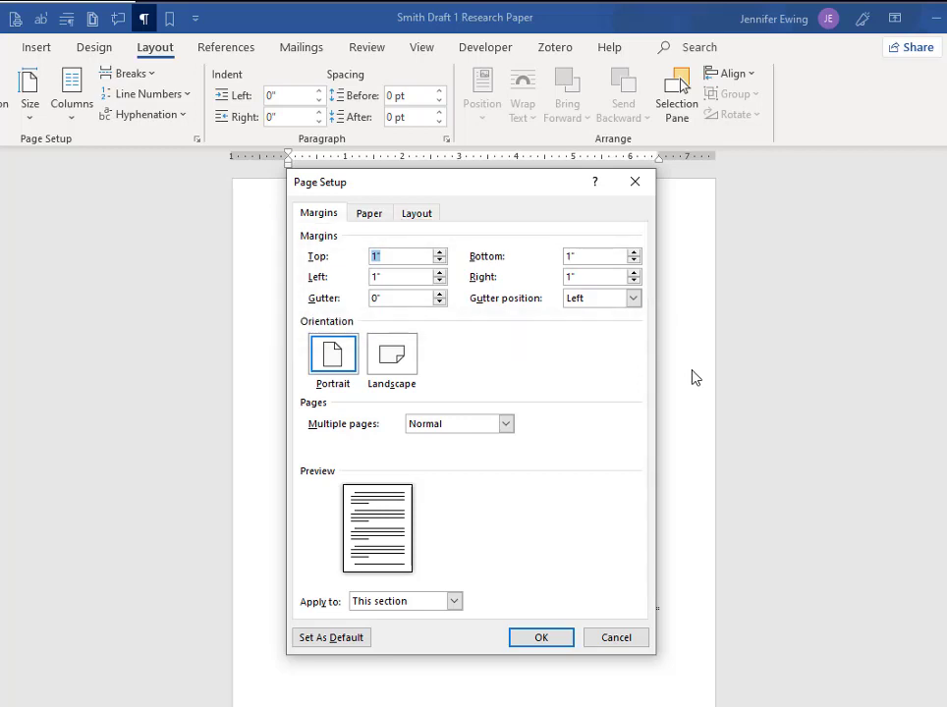
click(411, 369)
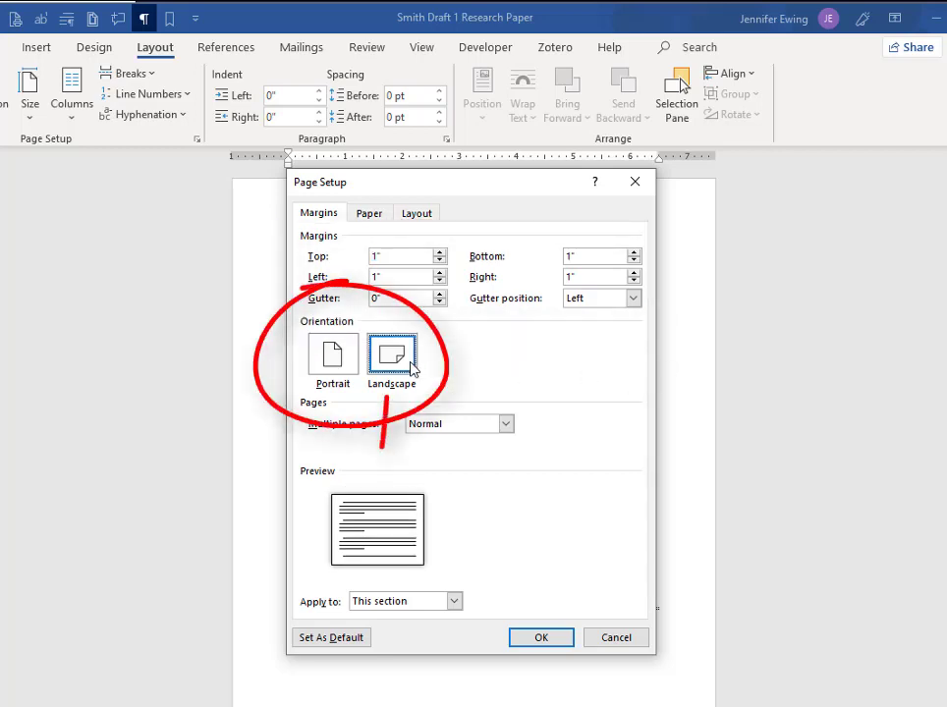
click(356, 366)
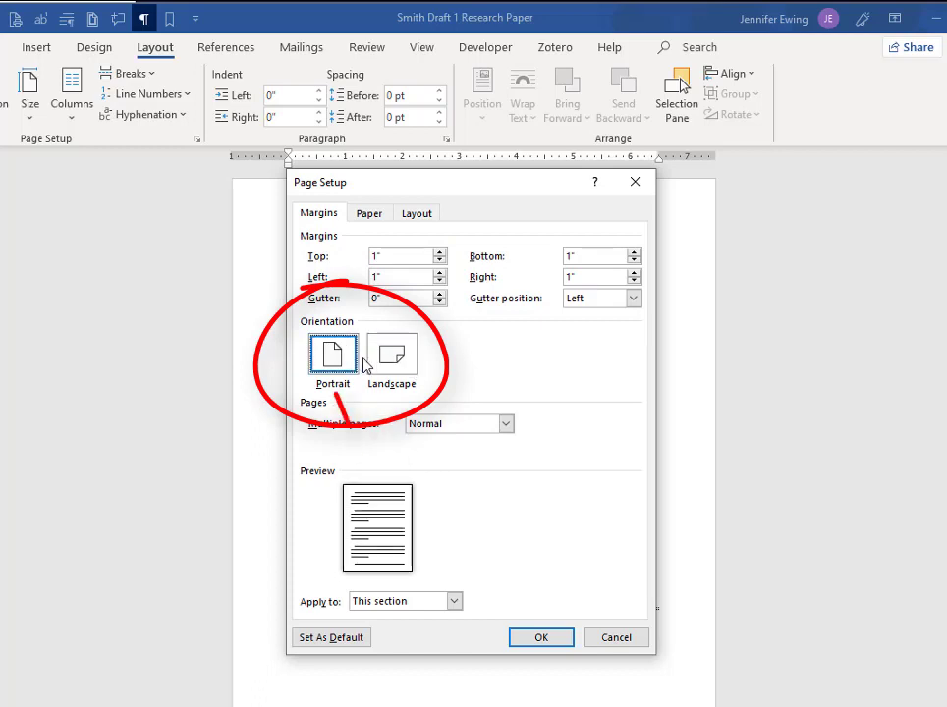
click(454, 602)
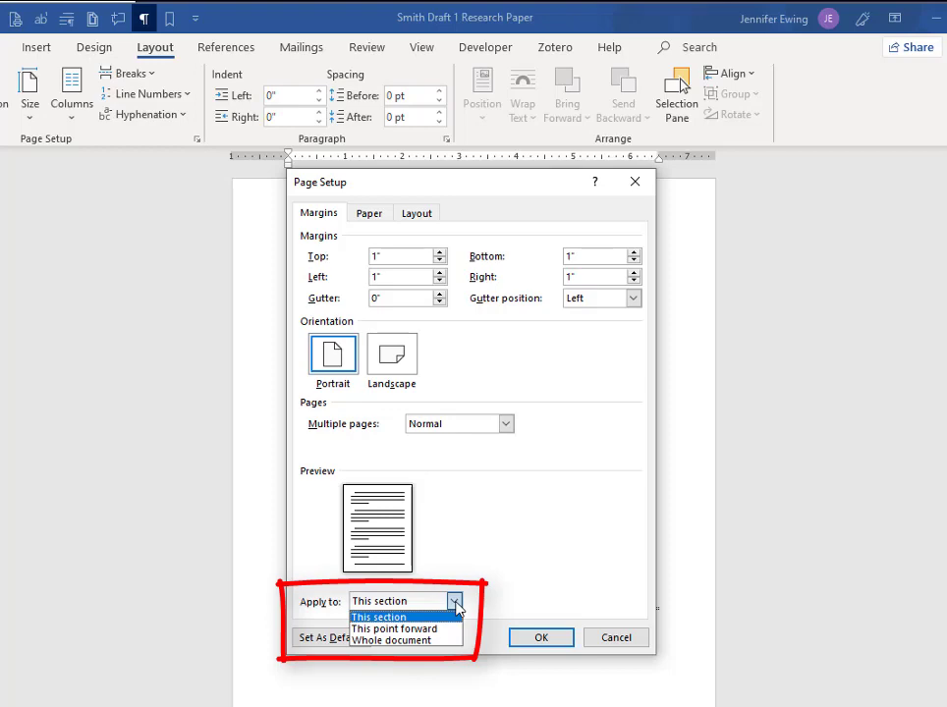
click(511, 598)
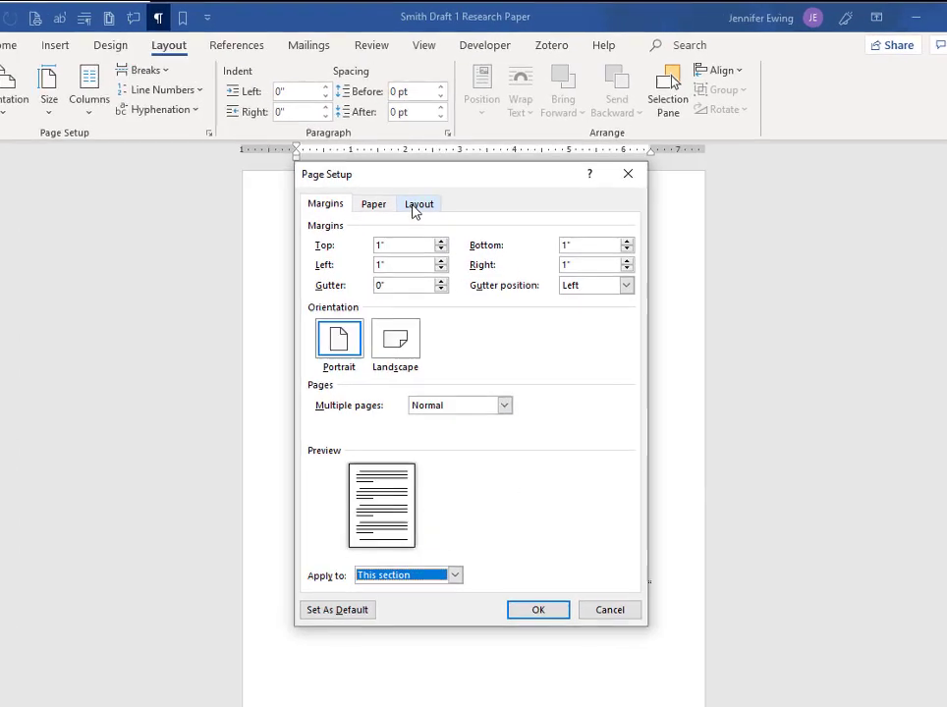
- Check the vertical alignment choices for the title page's layout, keeping Center and This section, and accept the page setup
click(415, 208)
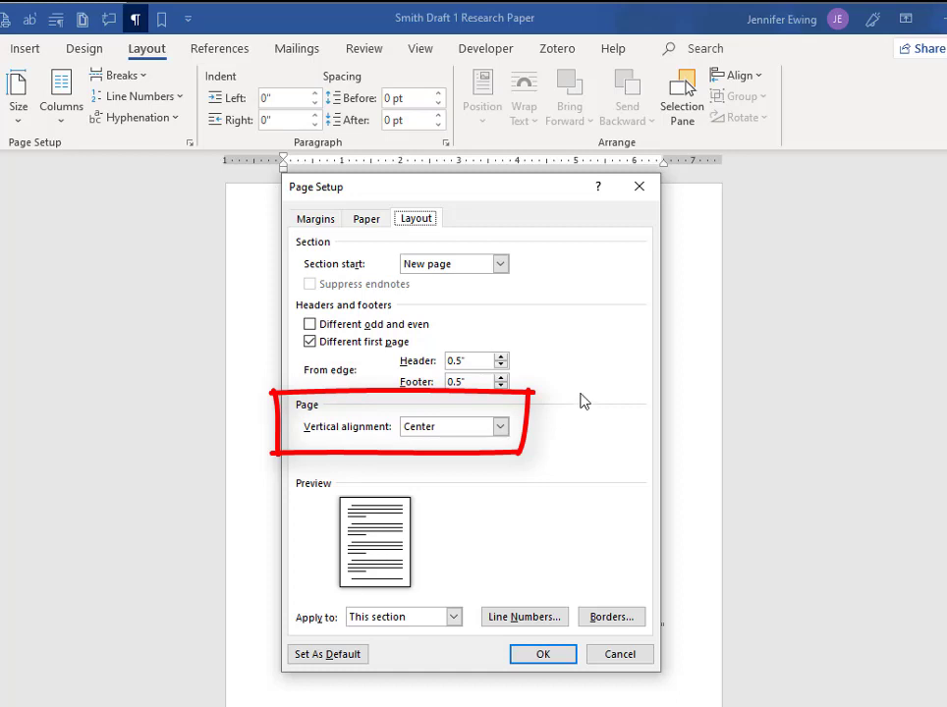
click(500, 426)
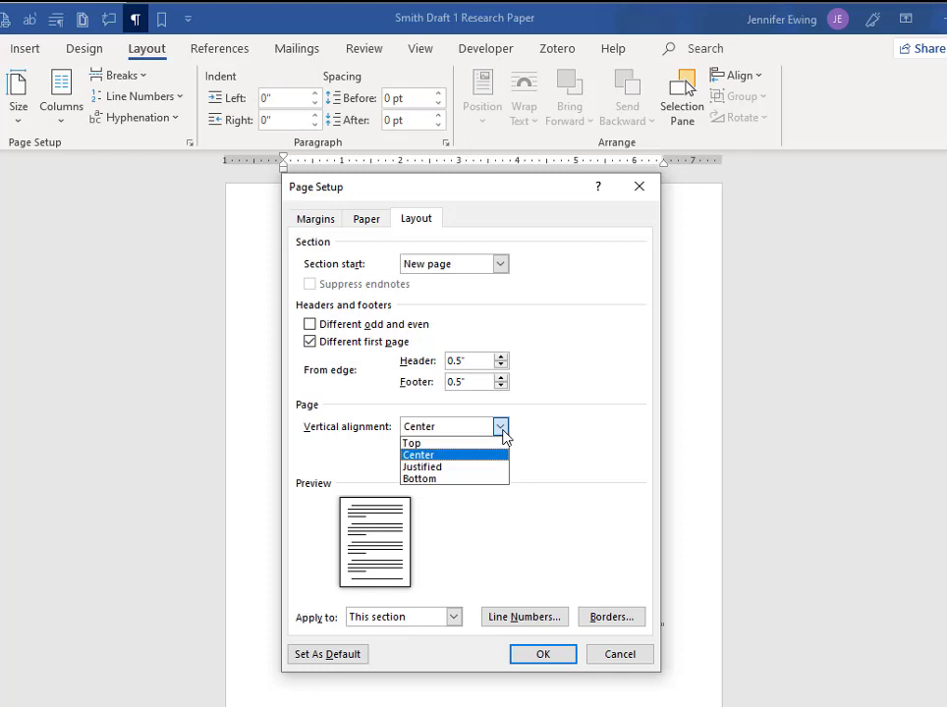
click(502, 430)
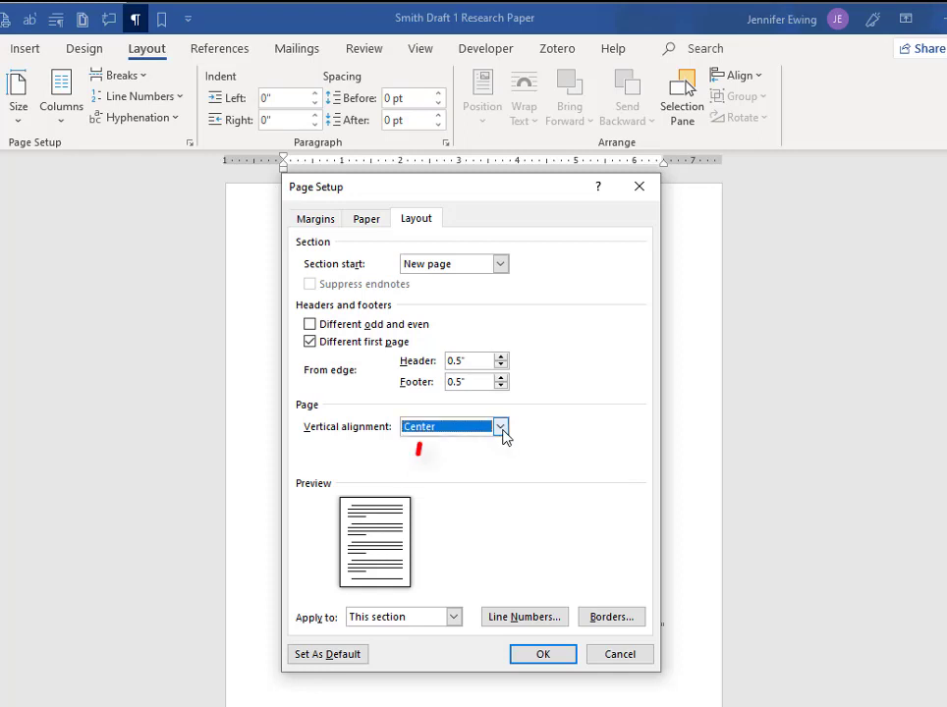
click(454, 617)
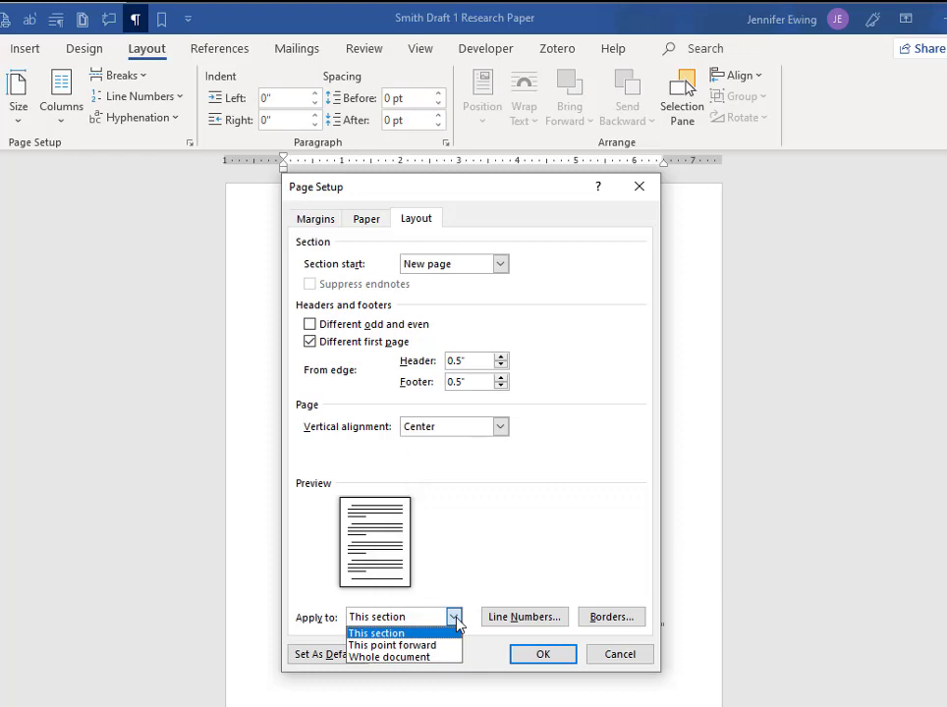
click(455, 619)
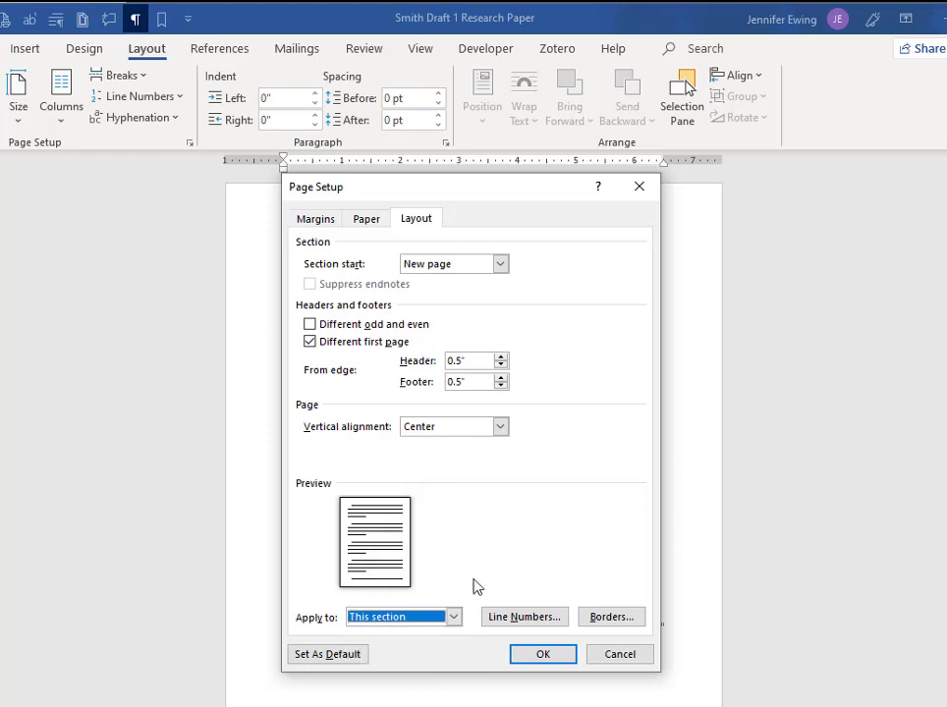
click(542, 661)
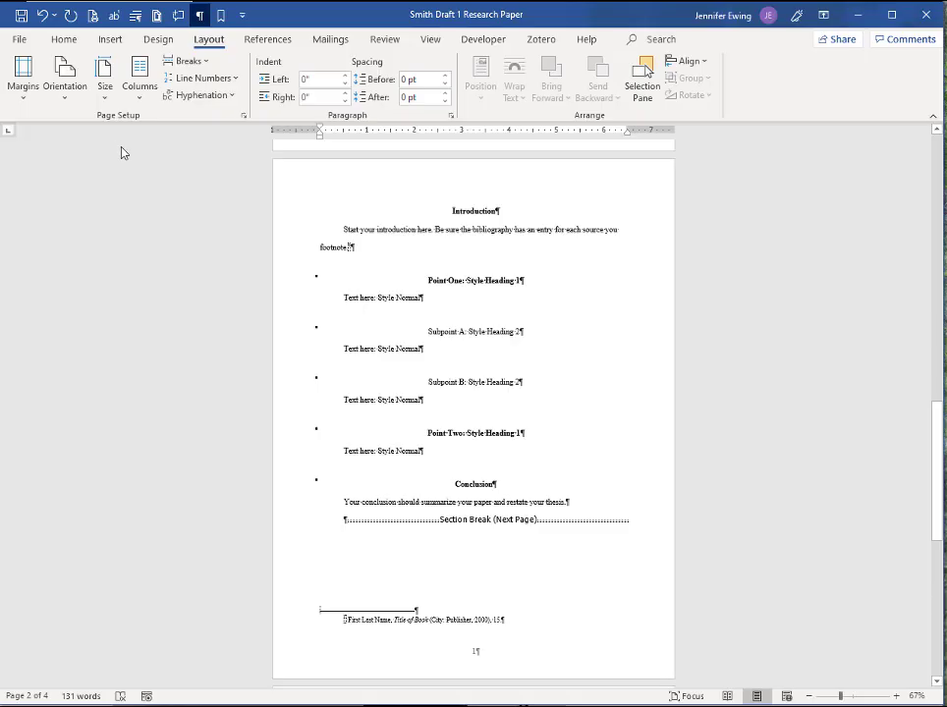
- Check the title page text's paragraph settings, reviewing the choices for alignment, special indentation and line spacing
click(63, 40)
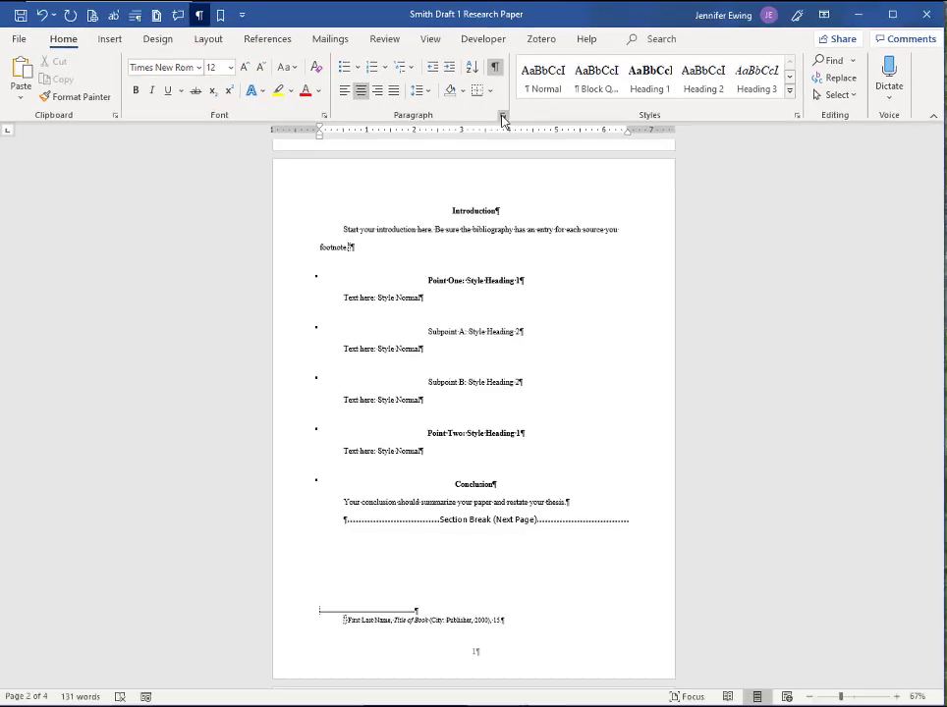
click(502, 118)
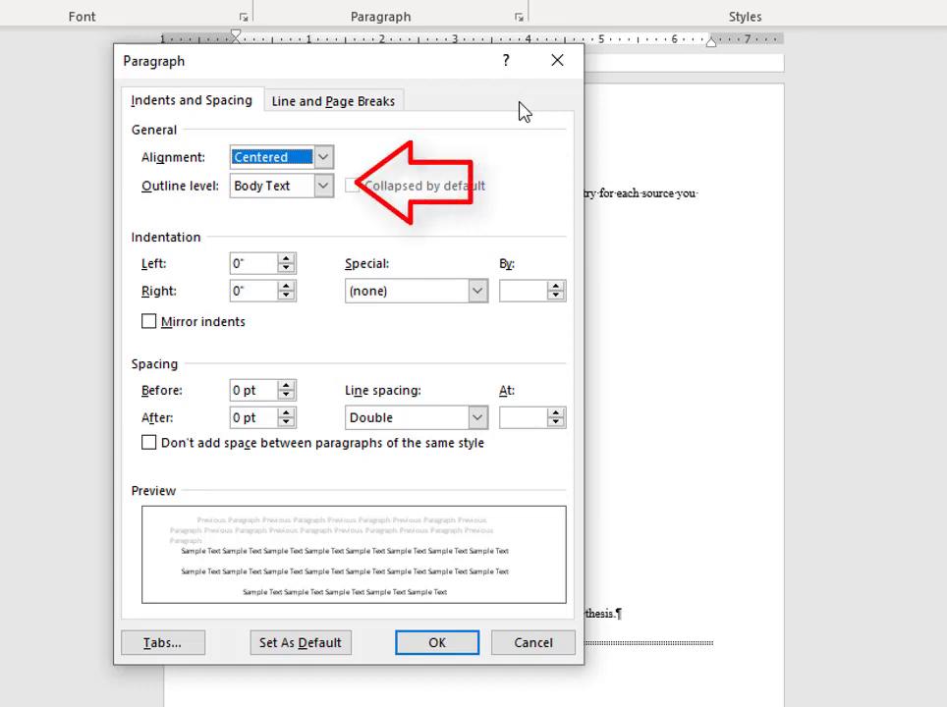
click(322, 158)
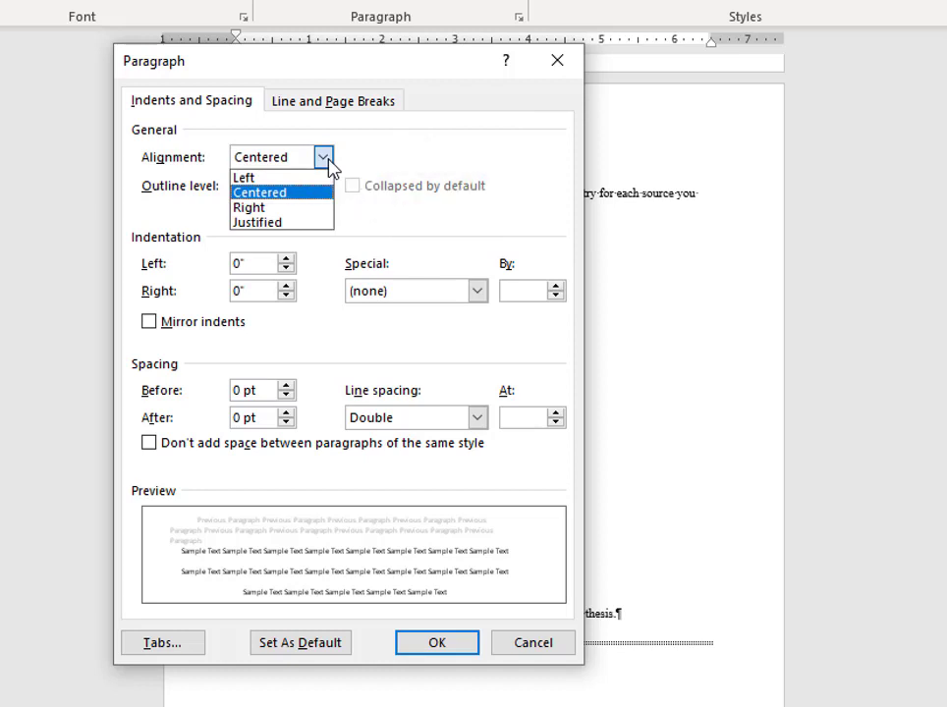
click(328, 165)
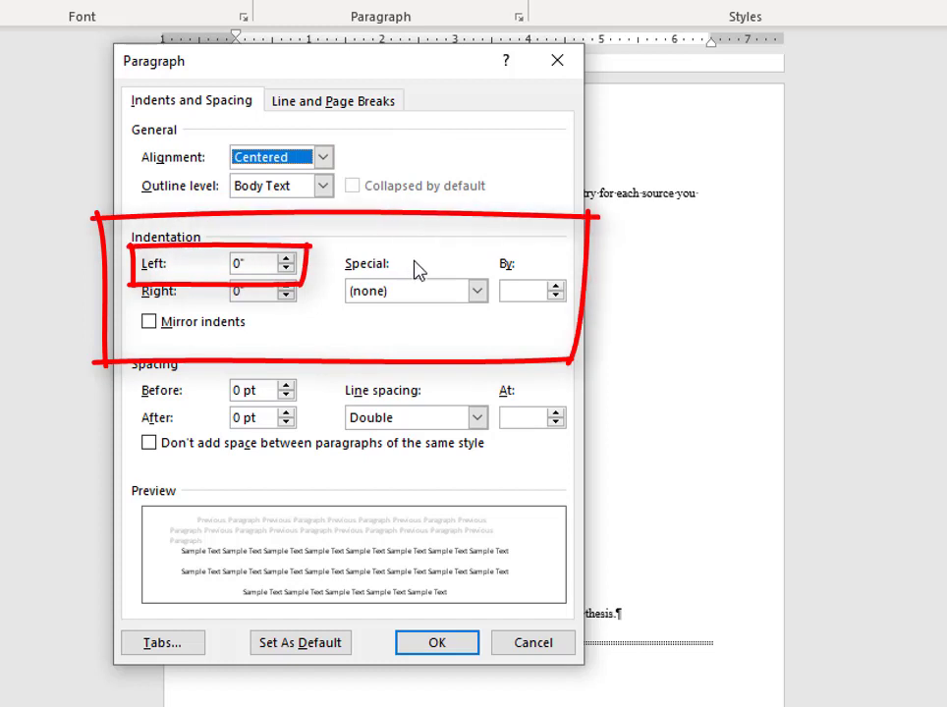
click(478, 292)
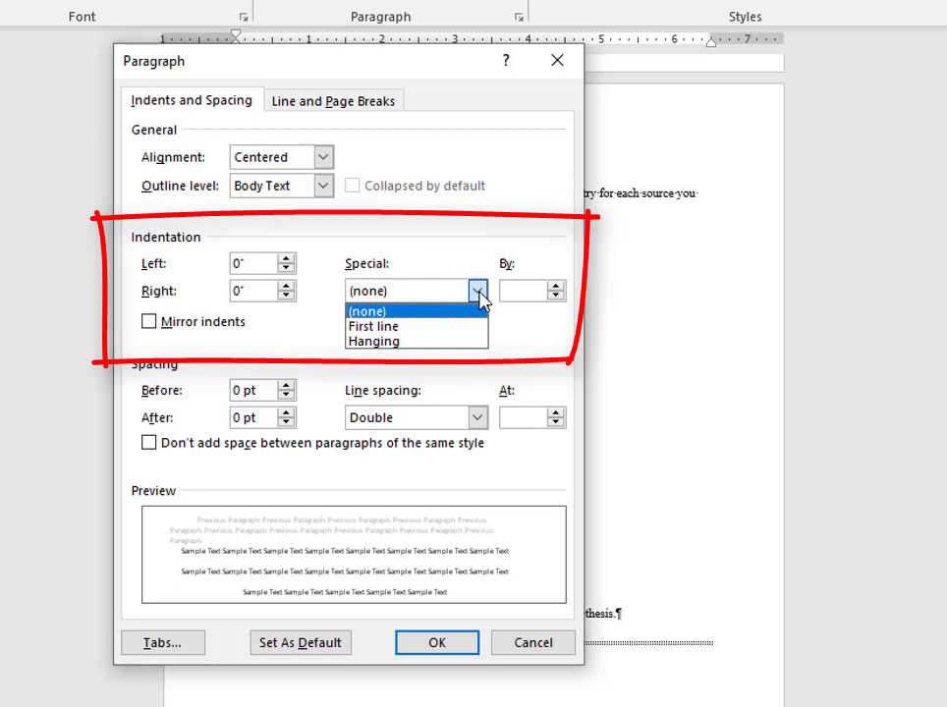
click(460, 312)
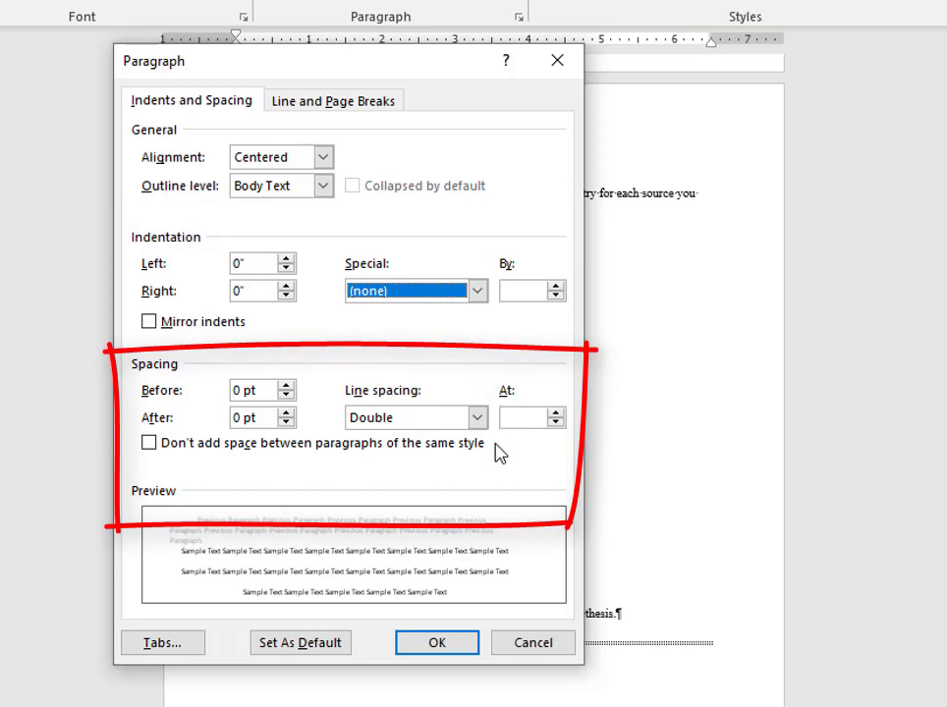
click(477, 417)
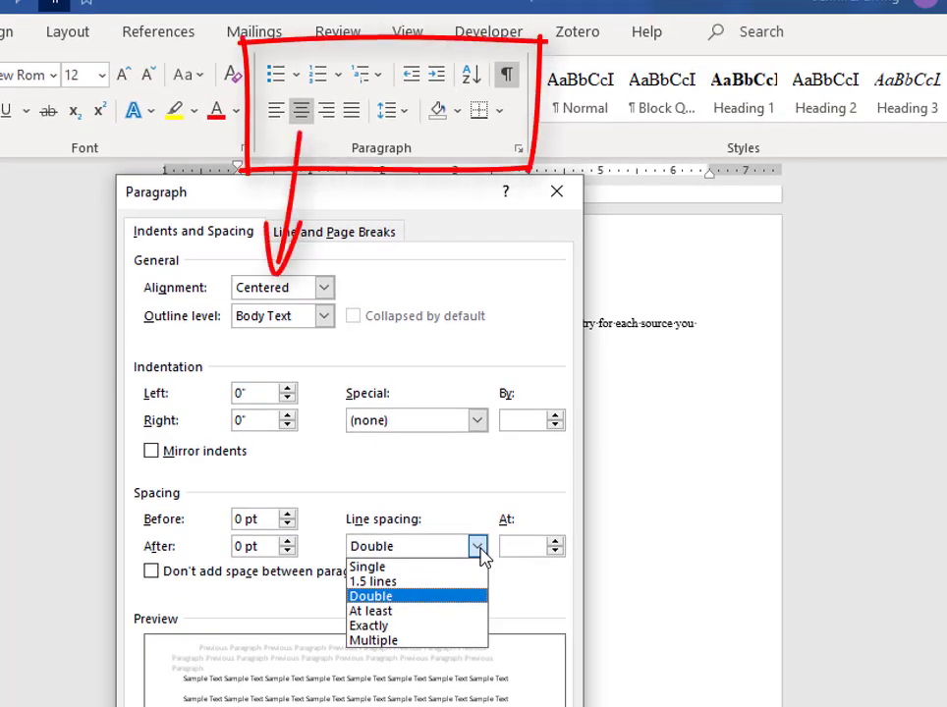
click(481, 556)
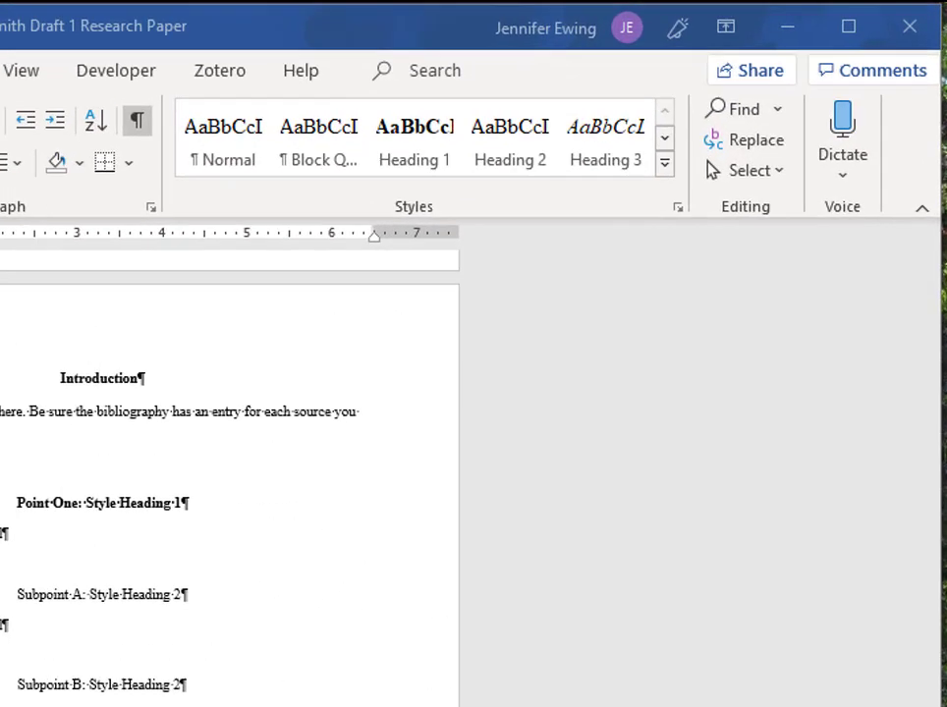
- Review the definition of the Normal style and its available format categories, and leave the style without changing it
click(789, 90)
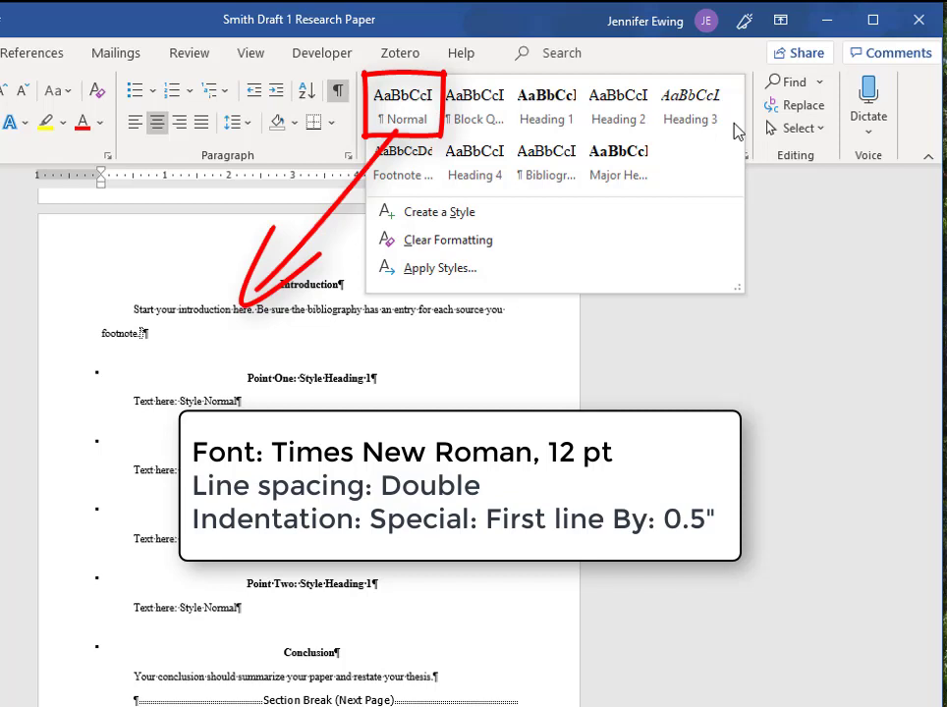
right_click(390, 102)
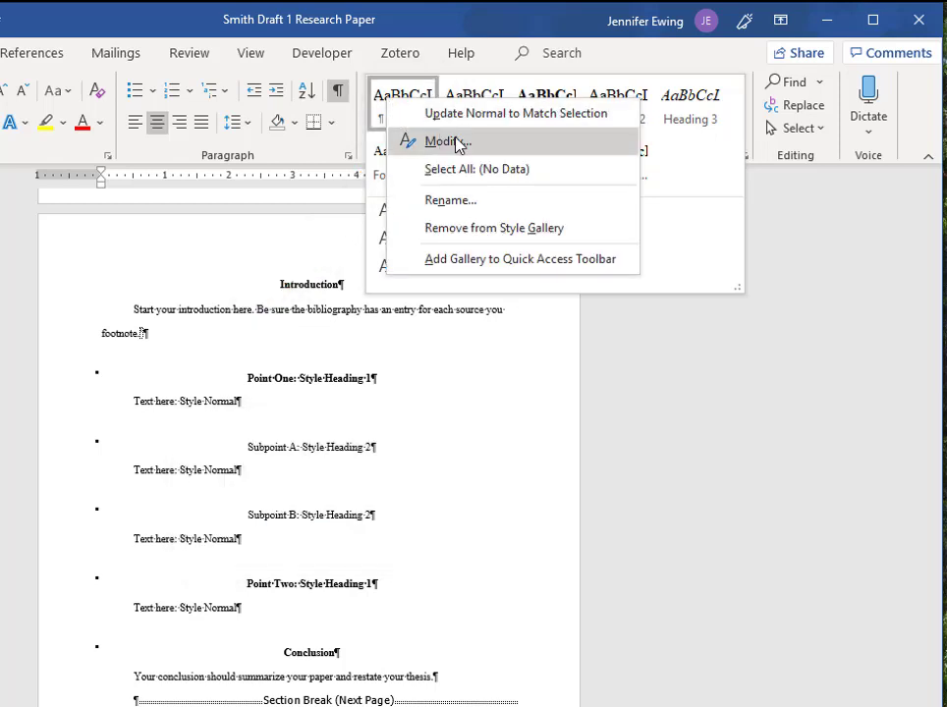
click(553, 154)
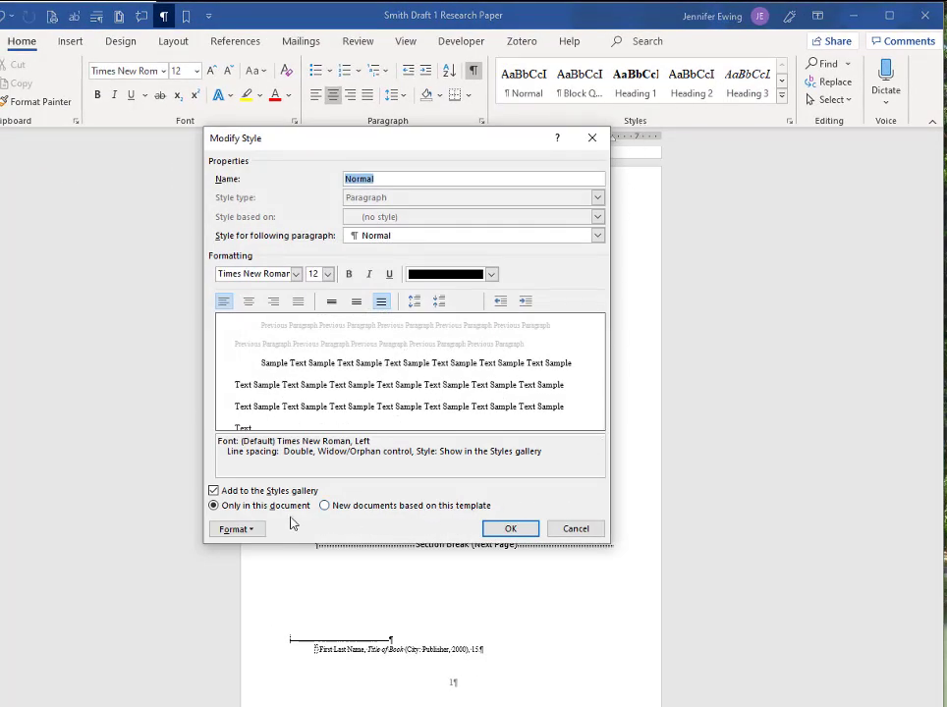
click(237, 530)
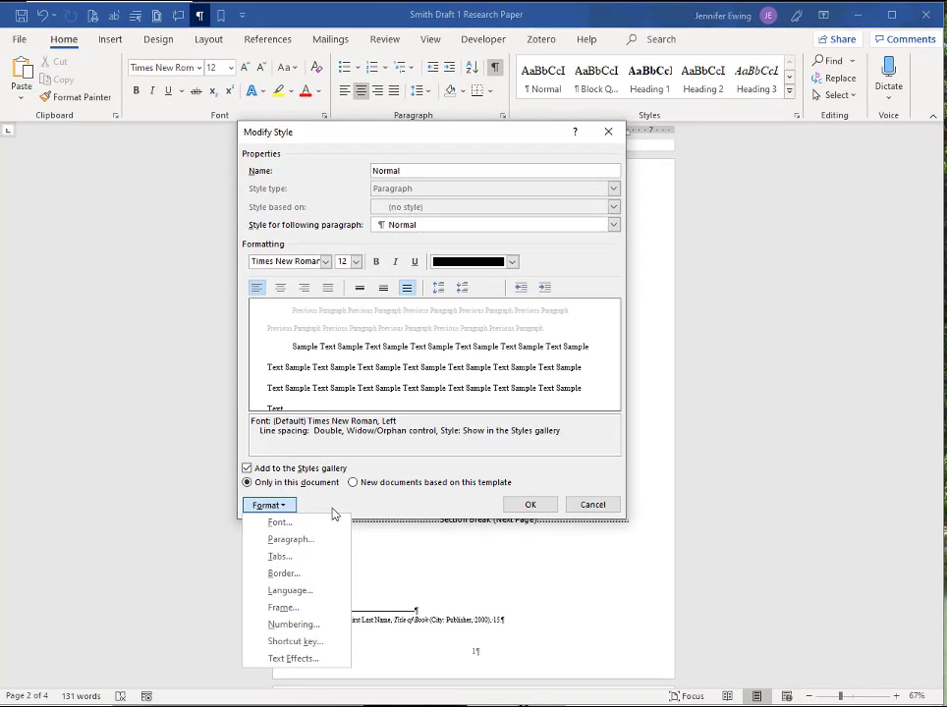
click(601, 509)
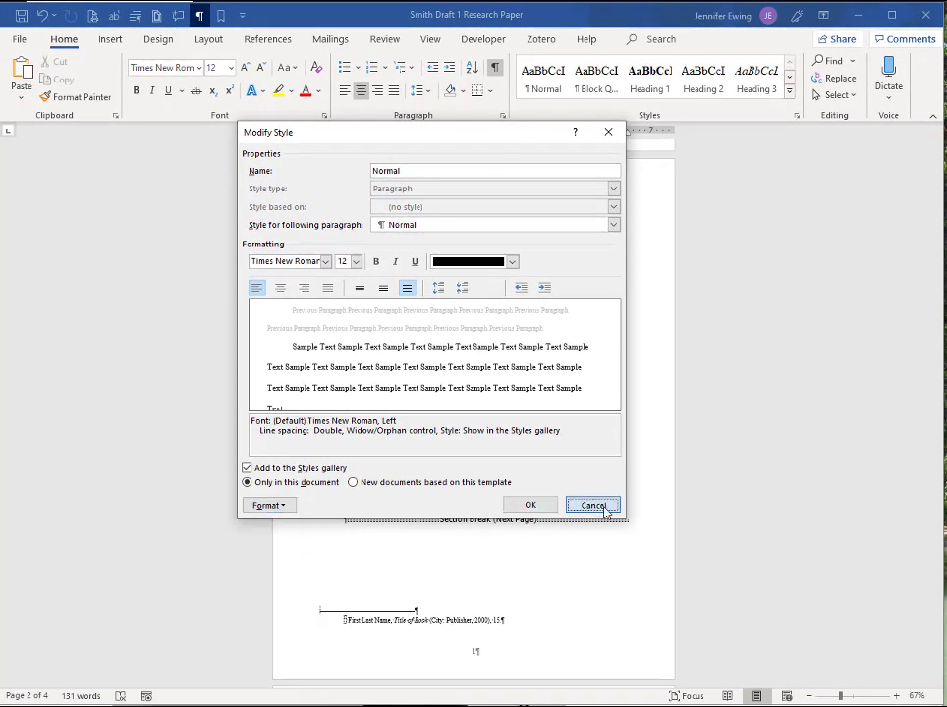
click(603, 506)
- Delete the sample points and subpoints before the Conclusion, and add "Romans 13:1-7" as a Heading 1 after the introduction
drag(430, 279, 511, 450)
key(Delete)
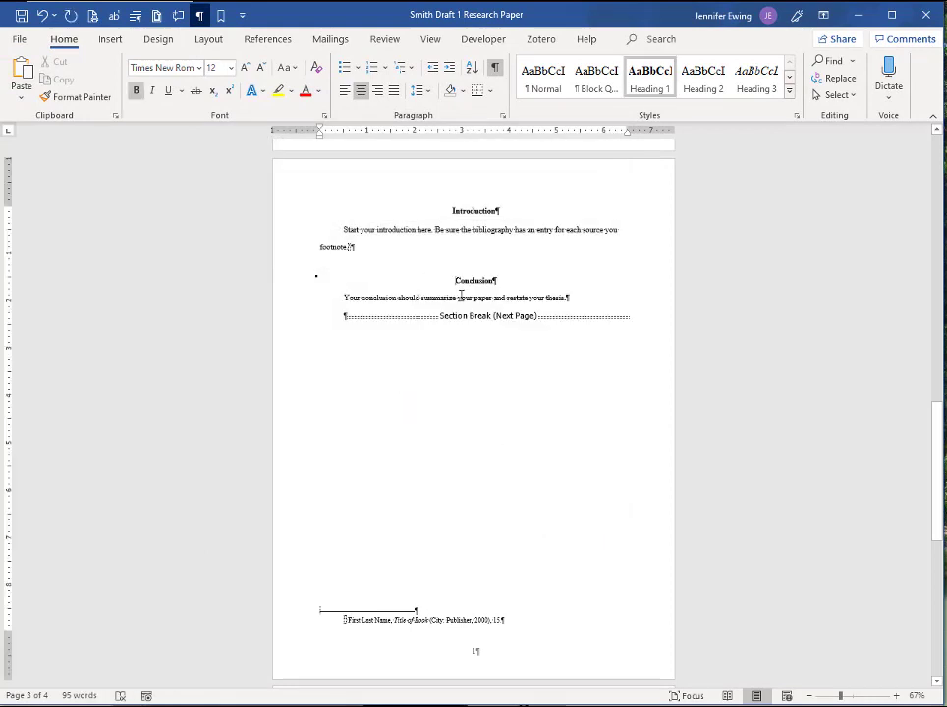
click(449, 253)
key(Return)
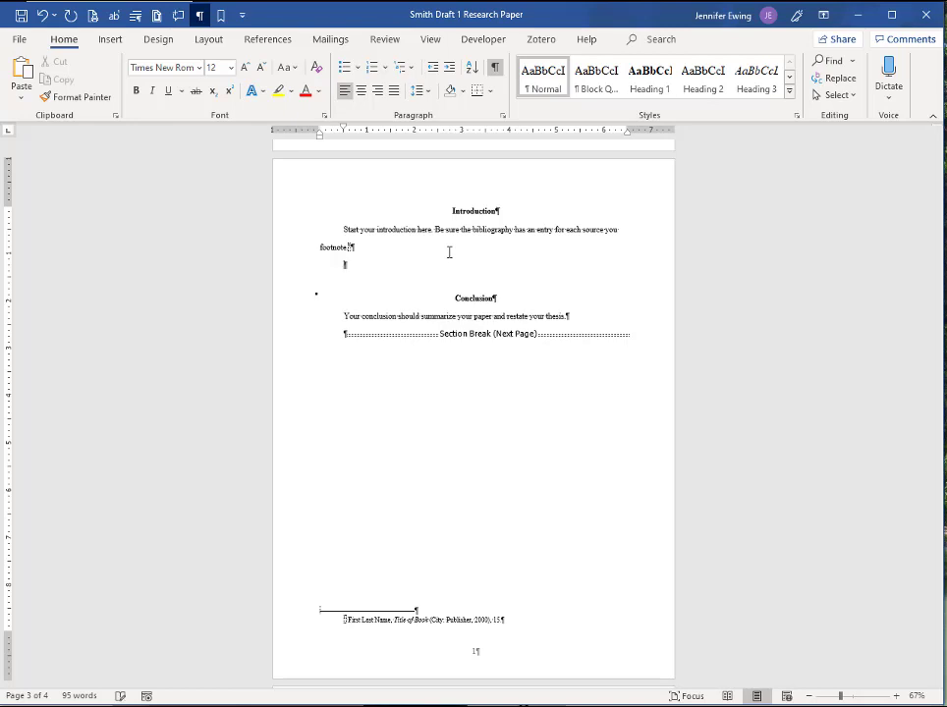
text(Romans 13:1-7)
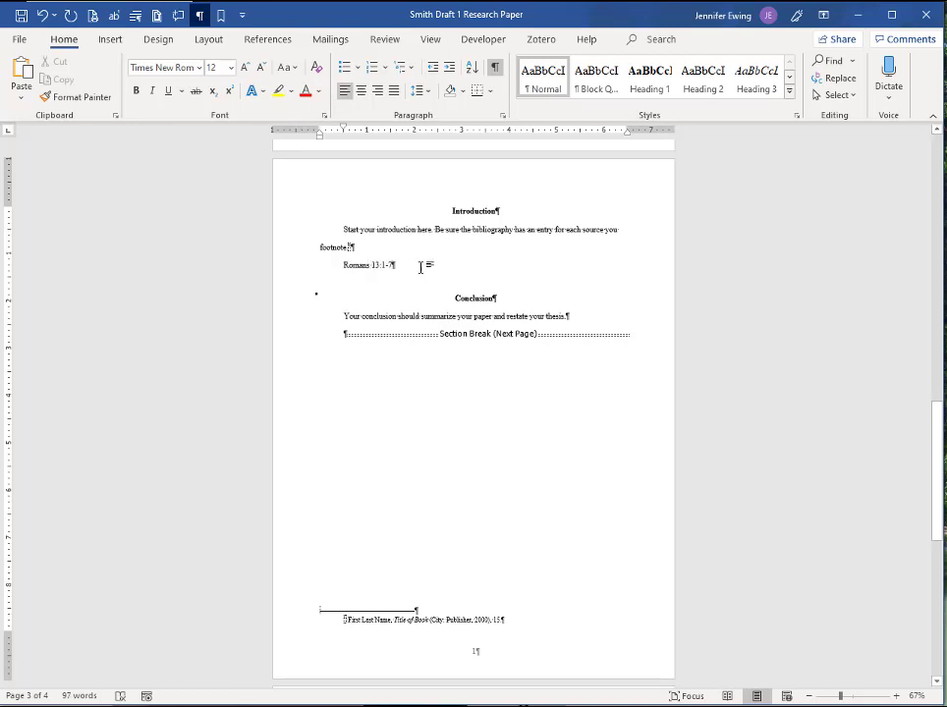
click(651, 78)
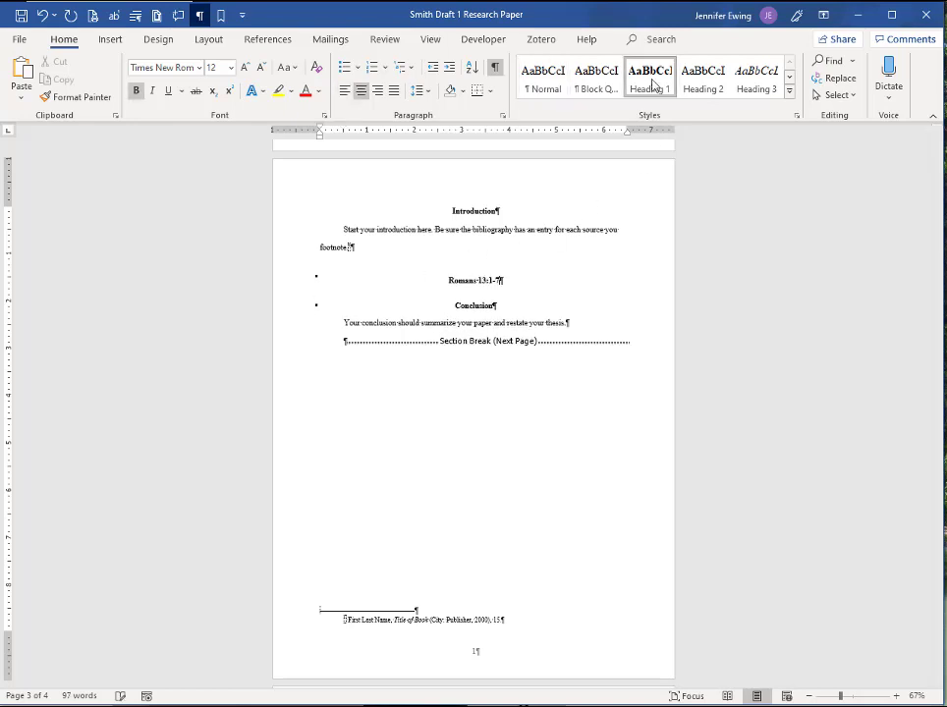
- Add the Heading 2 subheadings "Context" and "Argument" below the "Romans 13:1-7" heading
key(Return)
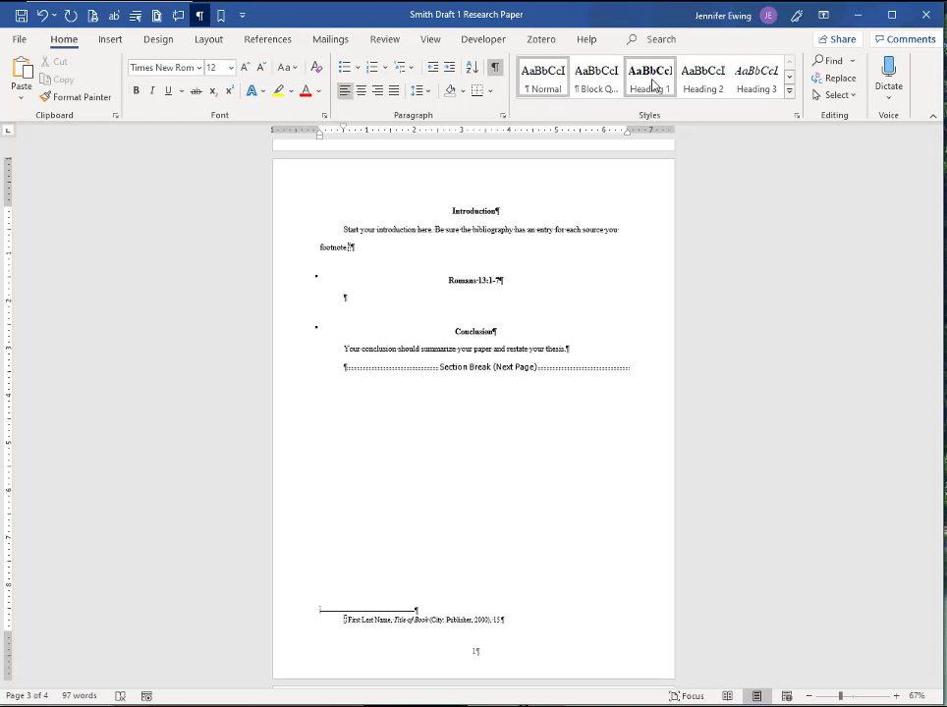
text(Context)
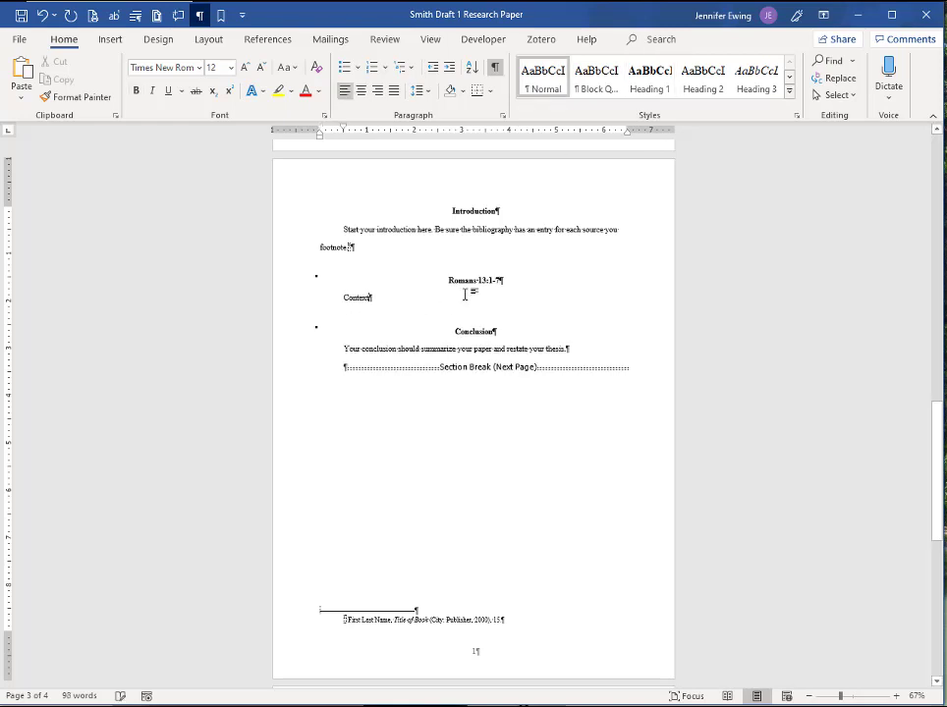
click(695, 87)
key(Return)
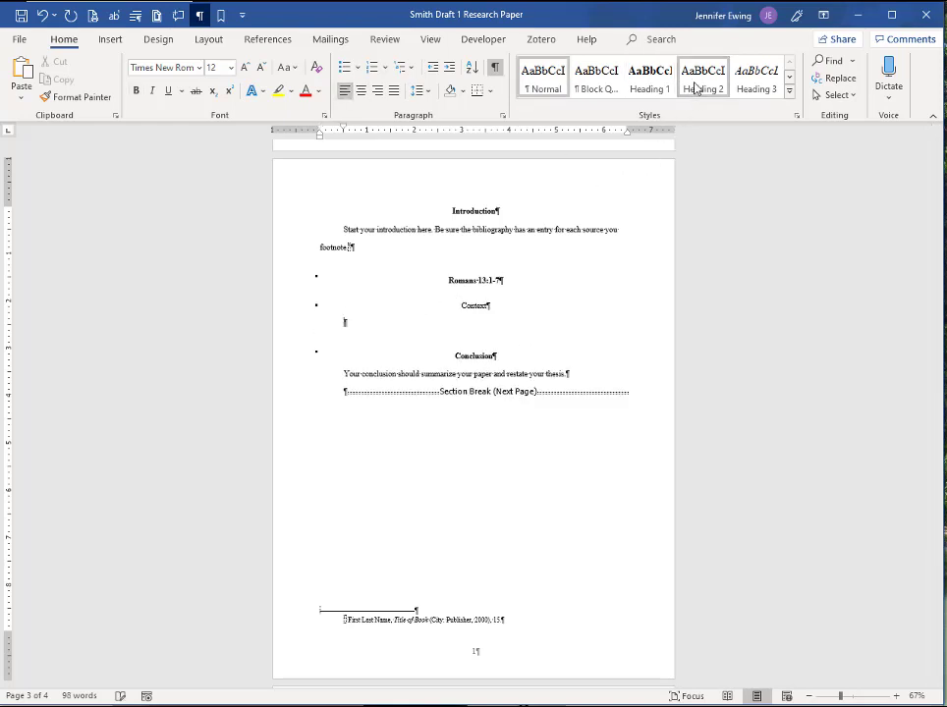
text(Argument)
click(700, 86)
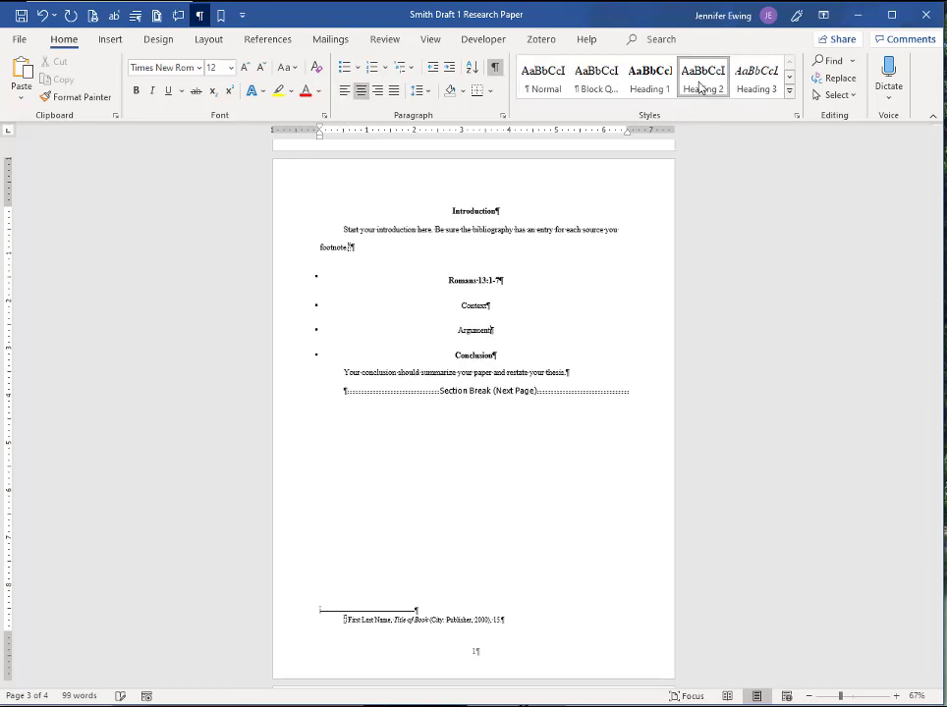
- Add "Content" as a Heading 1 below the "Argument" subheading
key(Return)
text(Context)
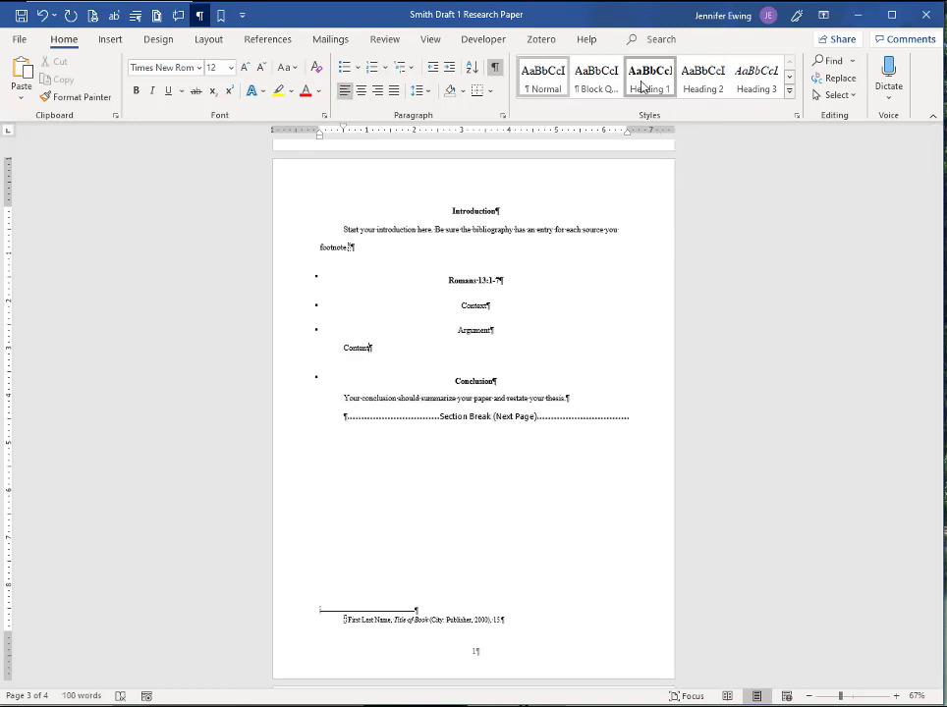
click(649, 85)
- Add the Heading 2 subheadings "Submission", "God's Ministers" and "Purpose of Government" below the "Content" heading
key(Return)
text(Submission)
key(Return)
text(God's Ministers)
key(Return)
text(Purpose of Government)
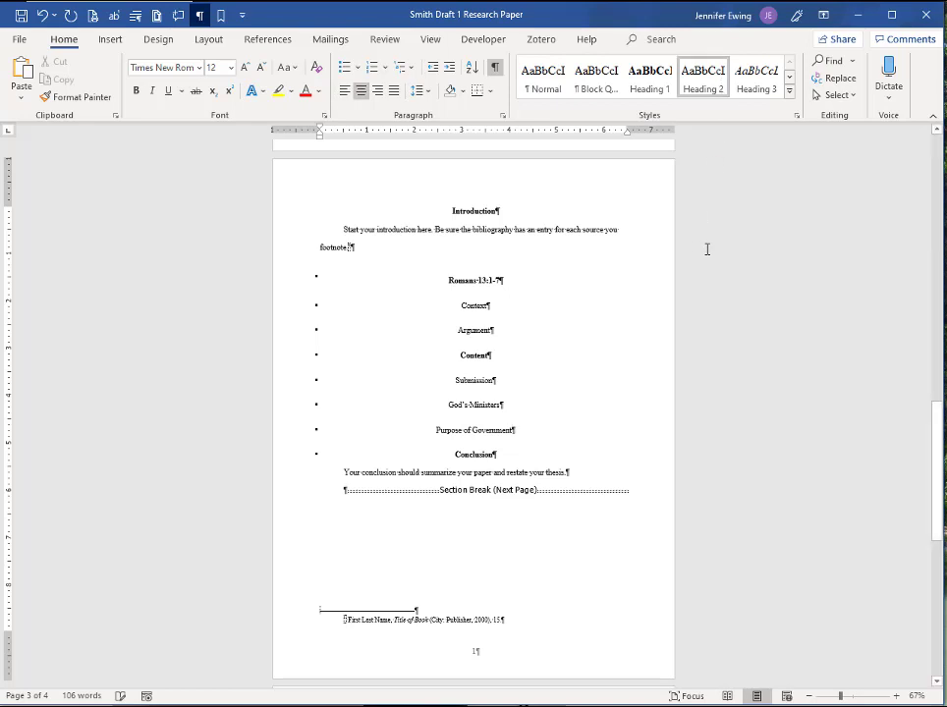
- Add the Heading 3 subheadings "Establish Justice" and "Ensure the Domestic Tranquility" below the "Purpose of Government" heading
key(Return)
text(Establish Justice)
click(757, 79)
key(Return)
text(Ensure the Domestic Tranquility)
click(758, 89)
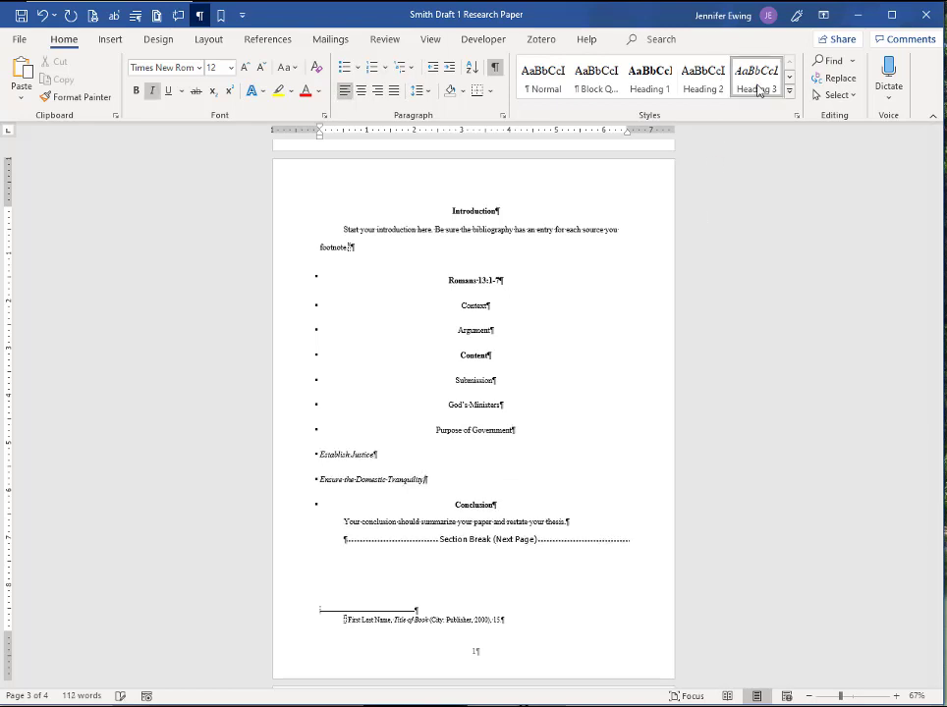
- Add the Heading 2 subheading "Paying What Is Owed" before the Conclusion, keeping "Conclusion" as a Heading 1
key(Return)
text(Paying What Is Owed)
click(649, 85)
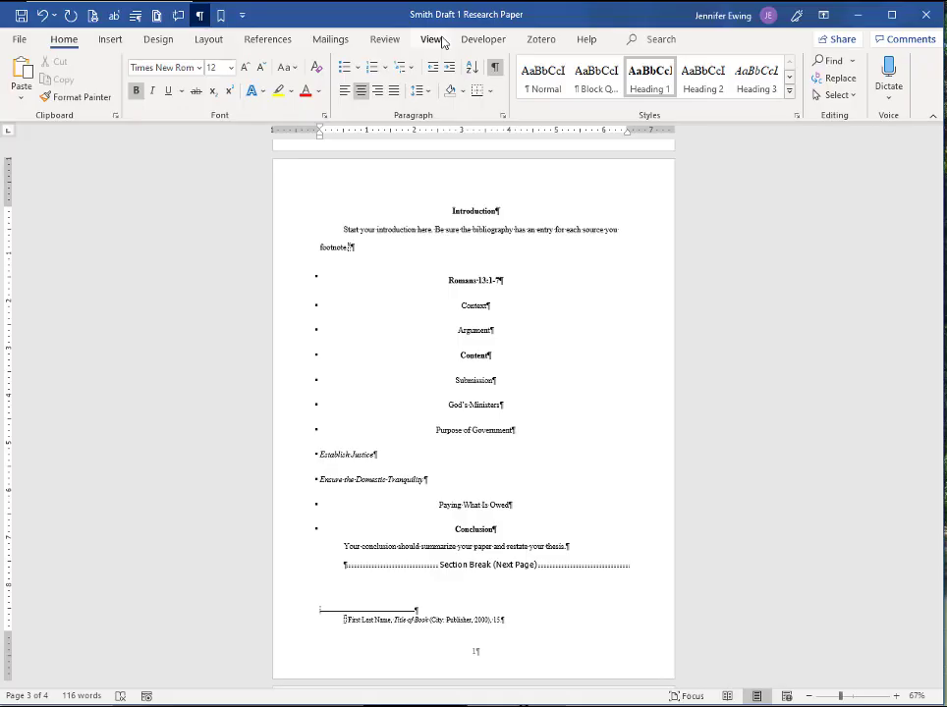
- Show the Navigation Pane to review the paper's heading structure, and close it again
click(437, 40)
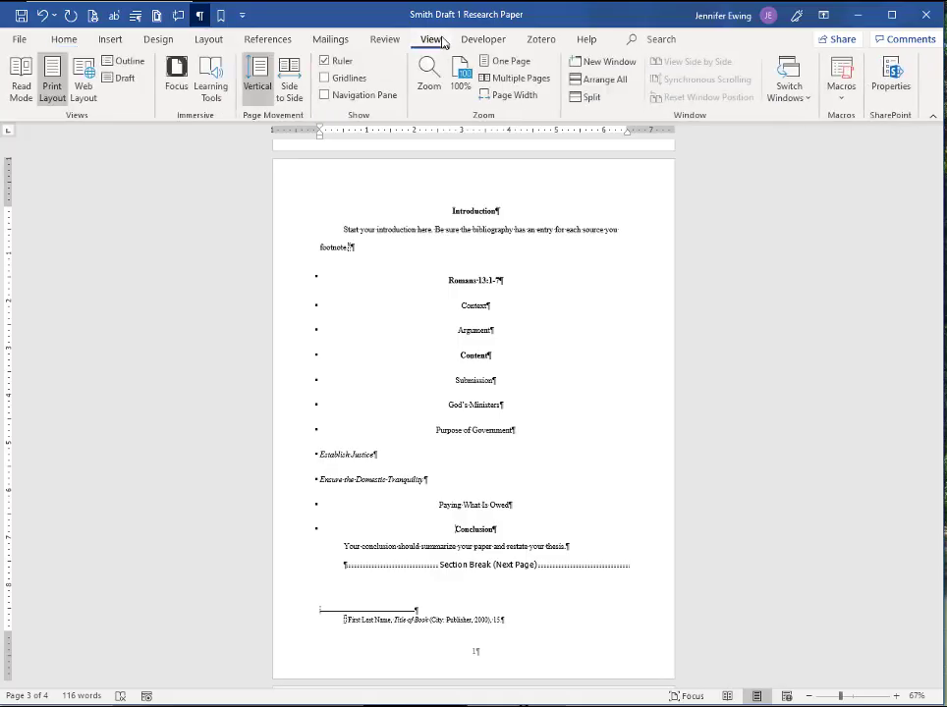
click(355, 99)
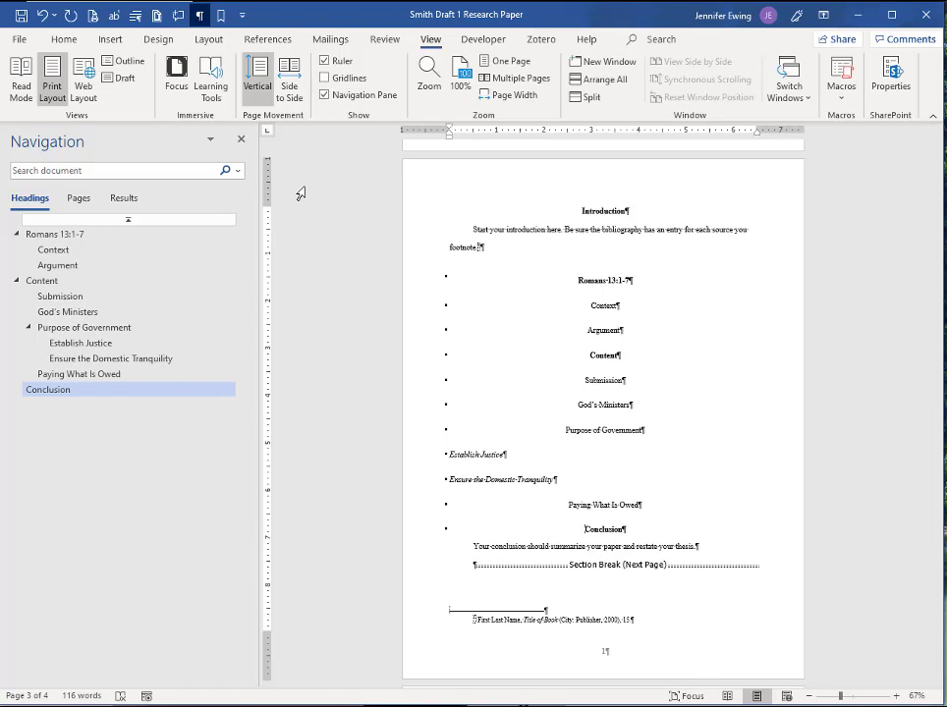
click(241, 139)
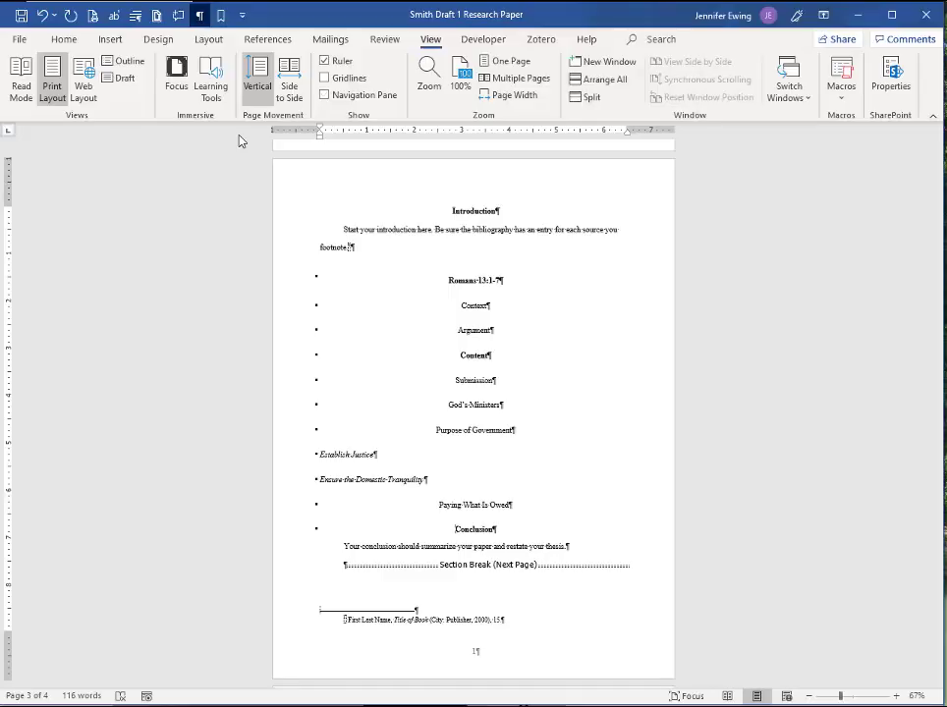
- Update the table of contents to list the paper's new headings, and refresh its field once more
drag(936, 437, 934, 302)
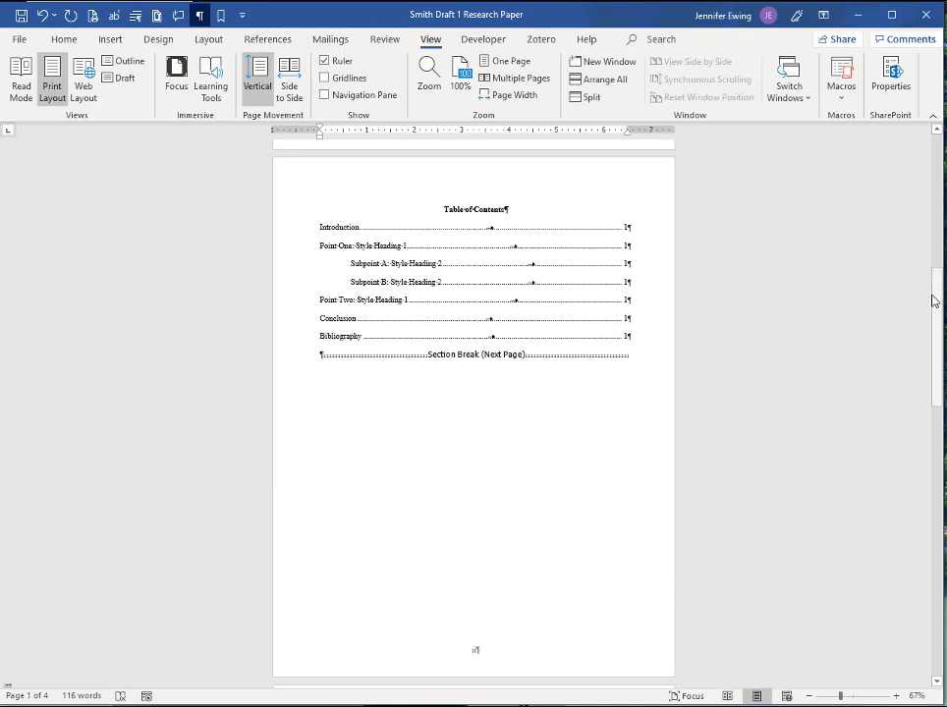
click(260, 41)
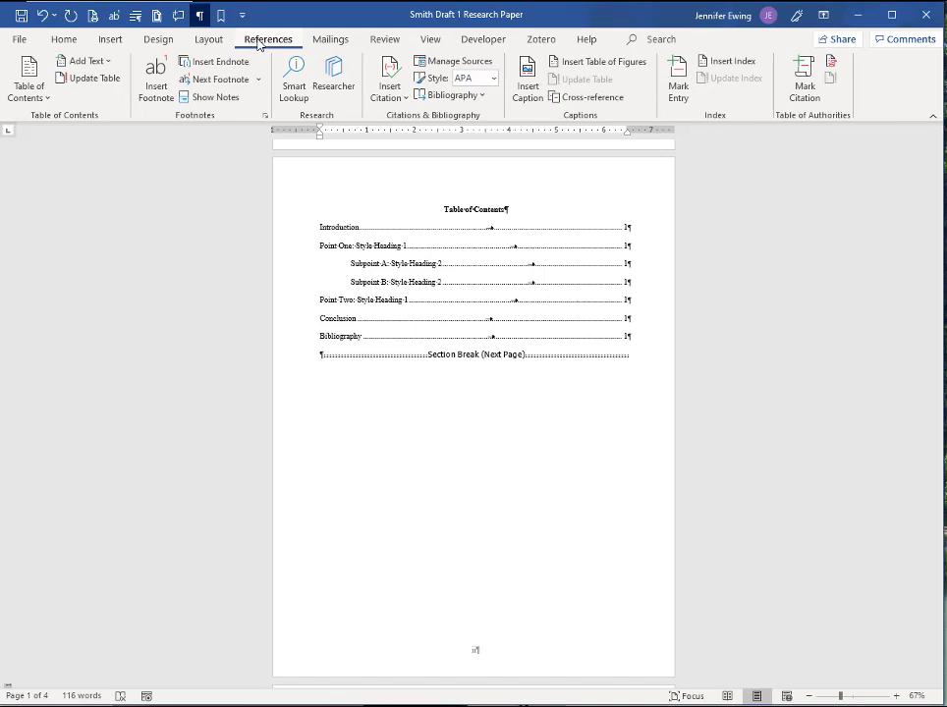
click(91, 80)
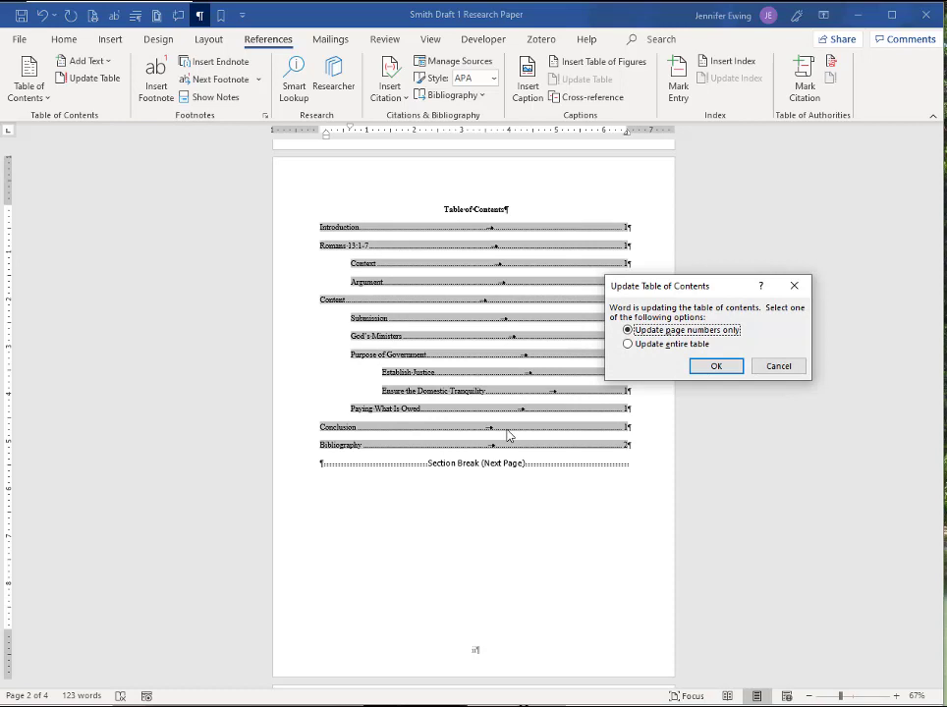
key(Return)
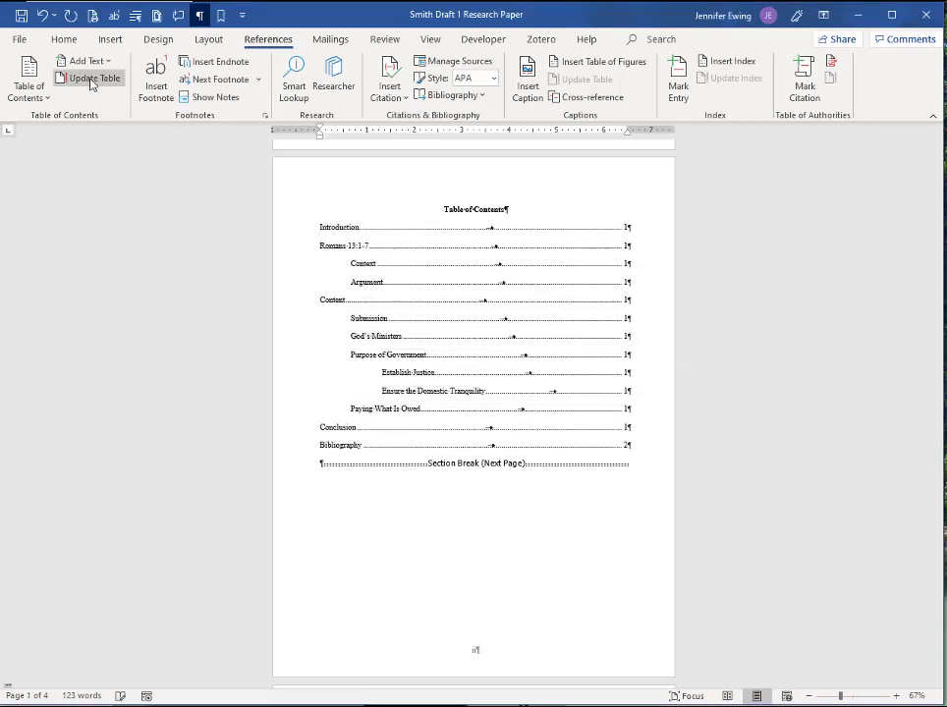
click(442, 327)
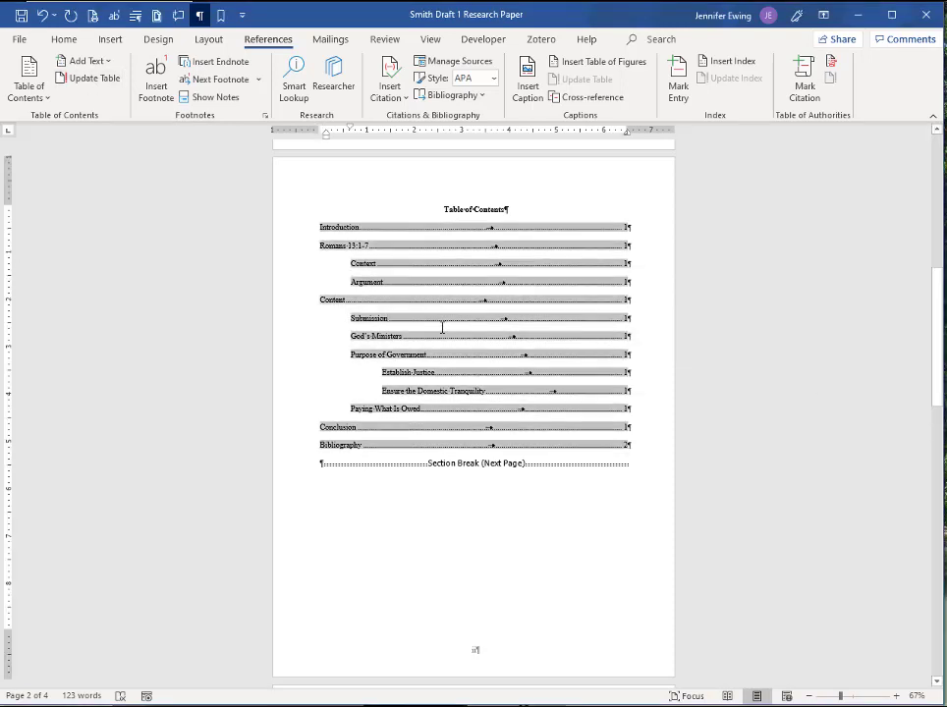
right_click(442, 327)
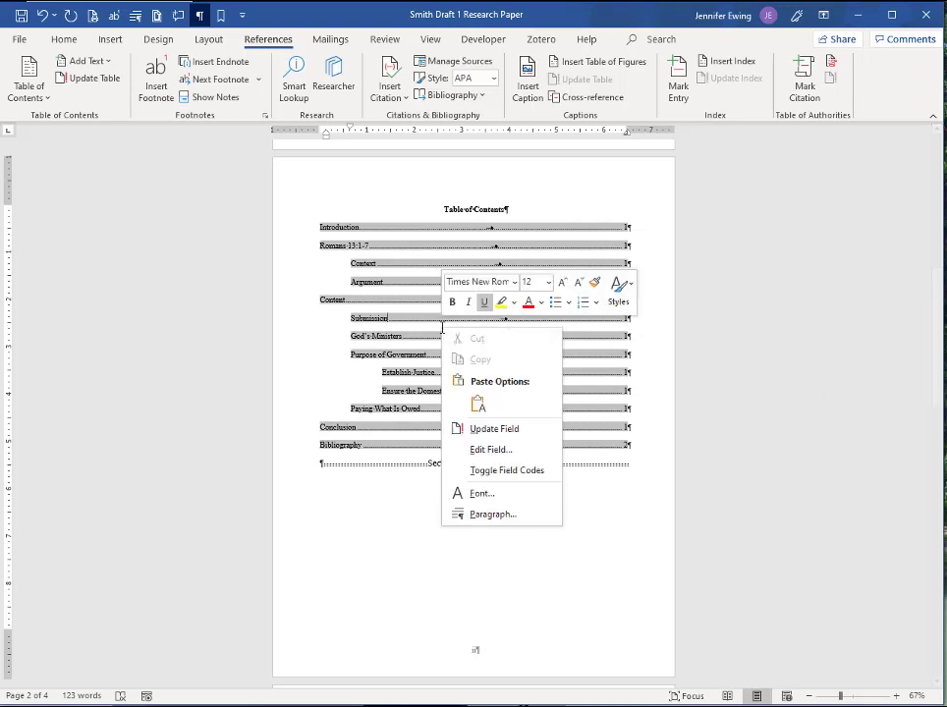
click(508, 430)
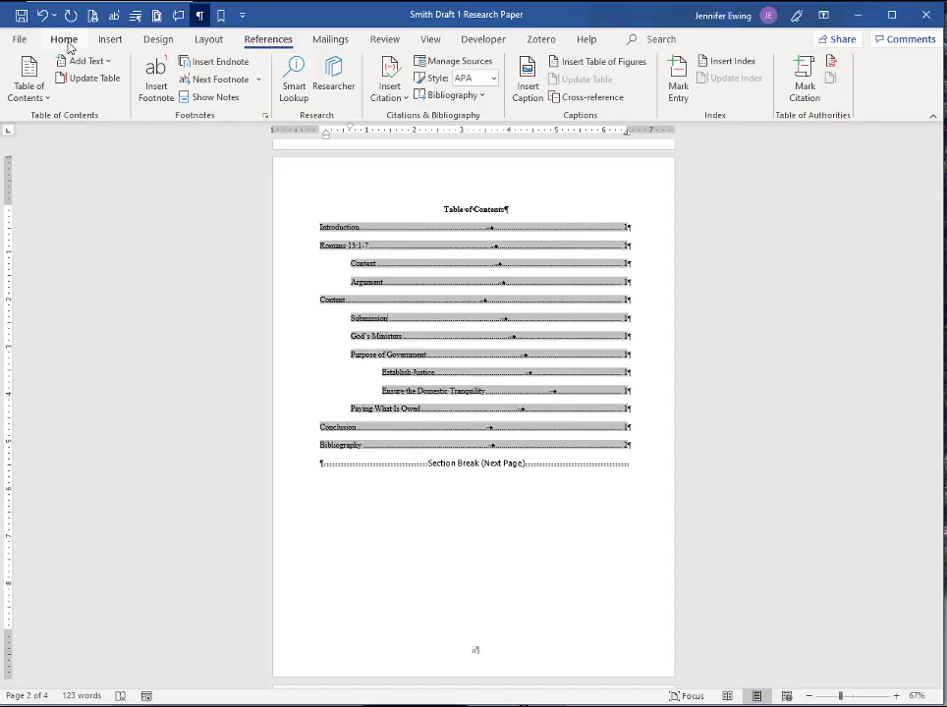
- Apply a right-aligned tab stop at 6.49" with dotted leader 2 to the "Submission" entry in the table of contents
click(65, 39)
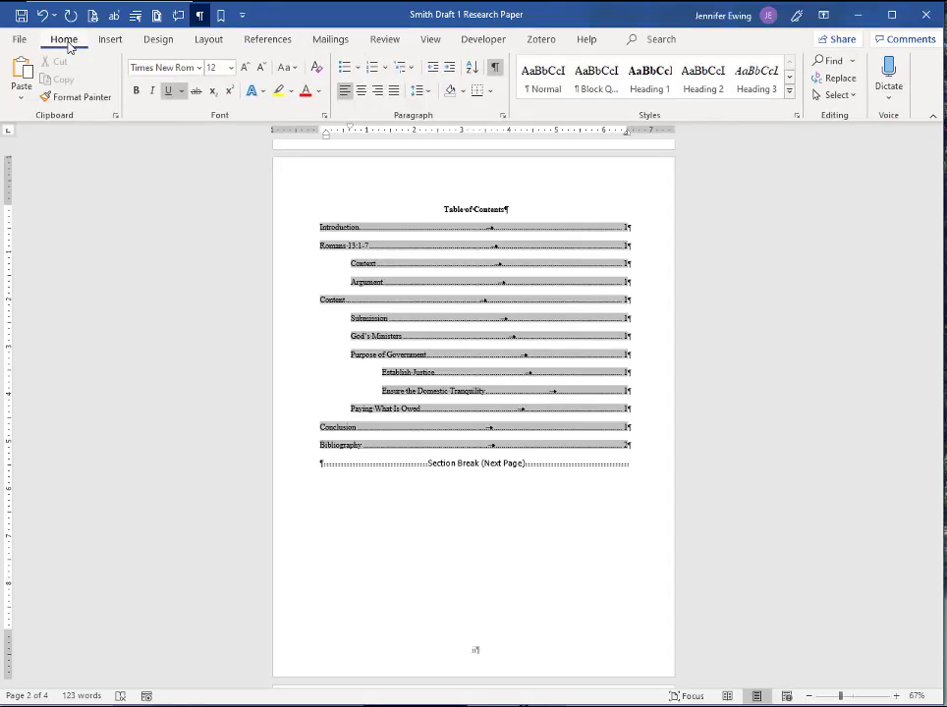
click(502, 117)
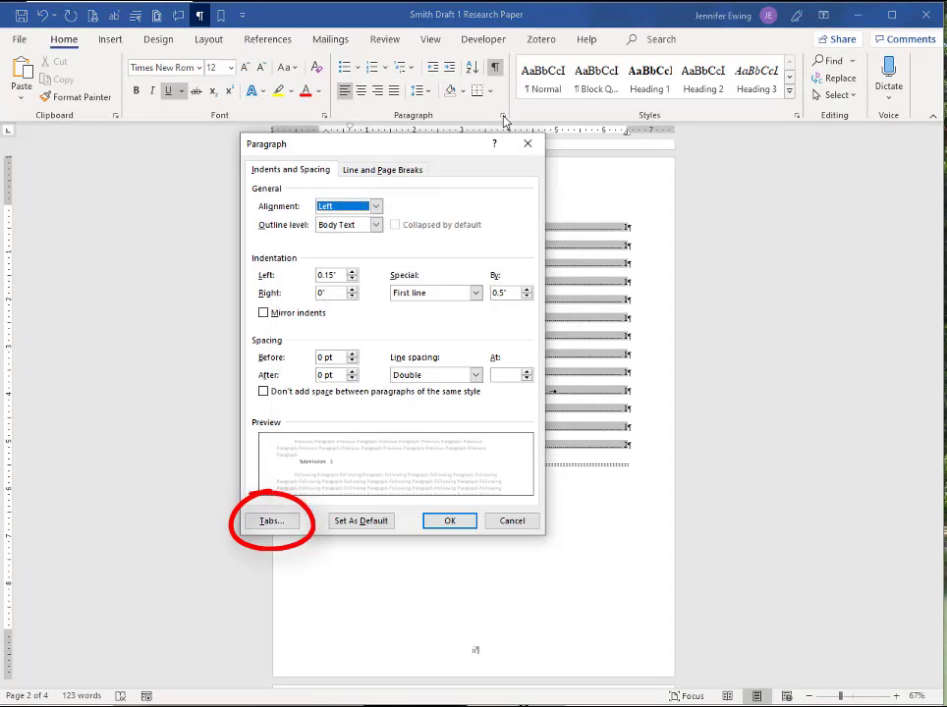
click(271, 521)
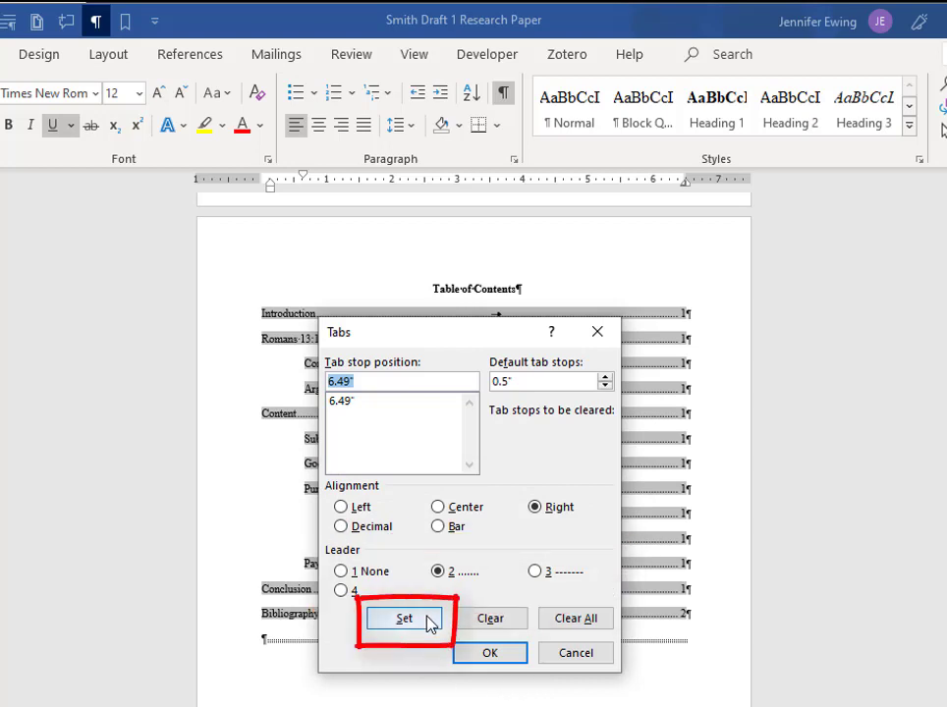
click(510, 661)
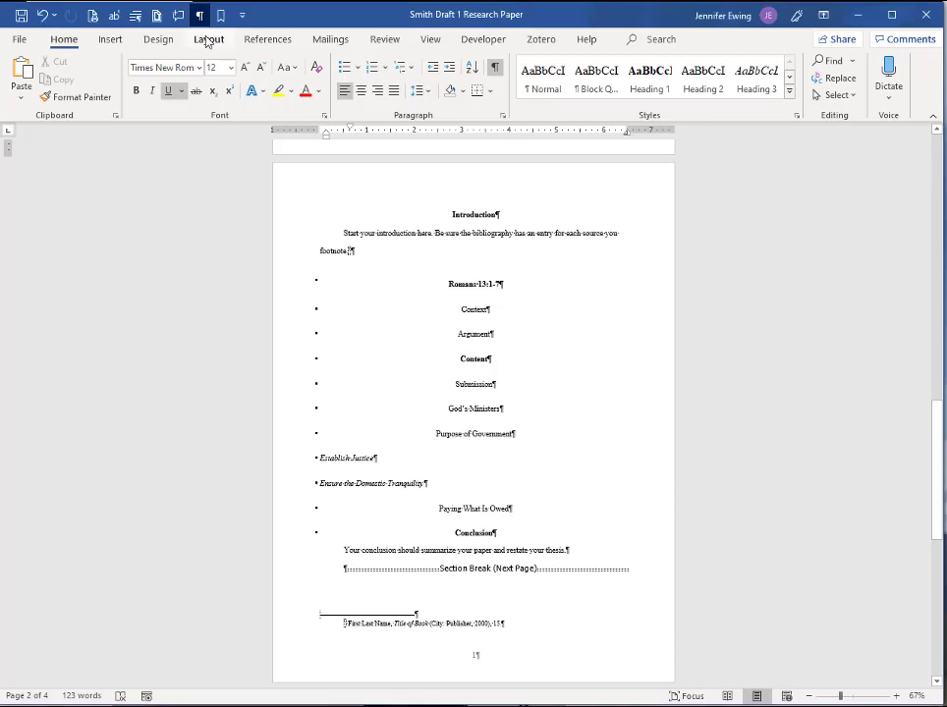
- Look over the available page and section break types, and review the document's pages in side-to-side view
click(207, 39)
click(208, 61)
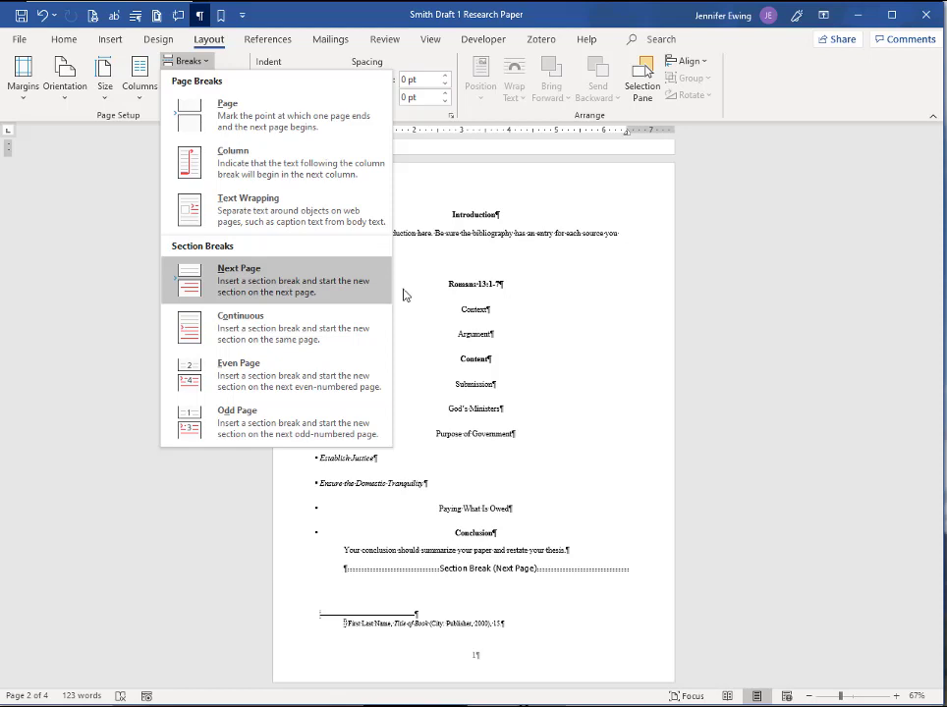
click(430, 39)
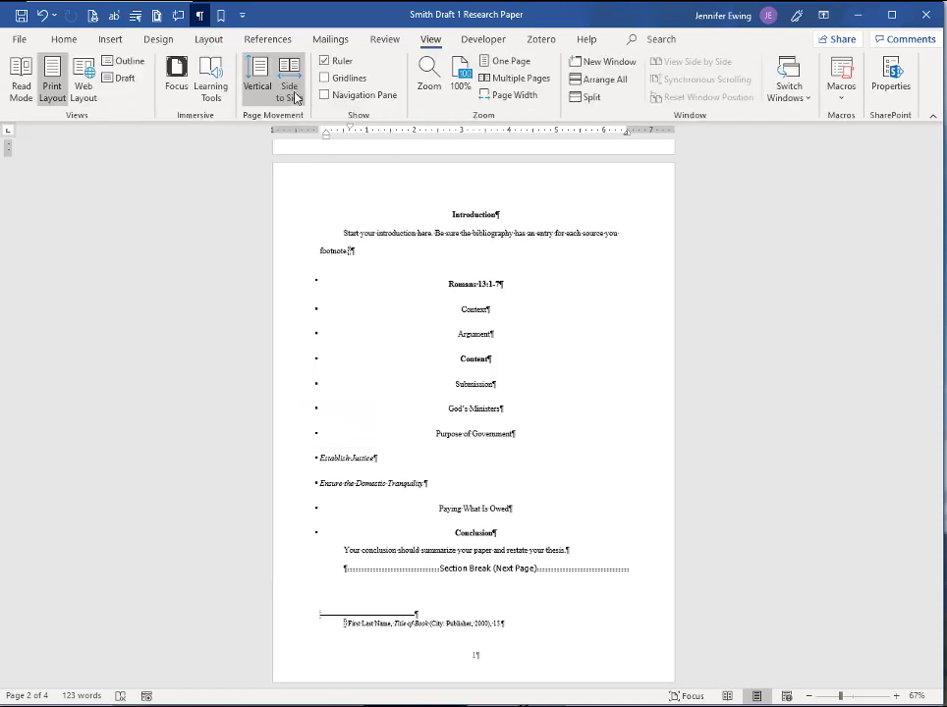
click(291, 91)
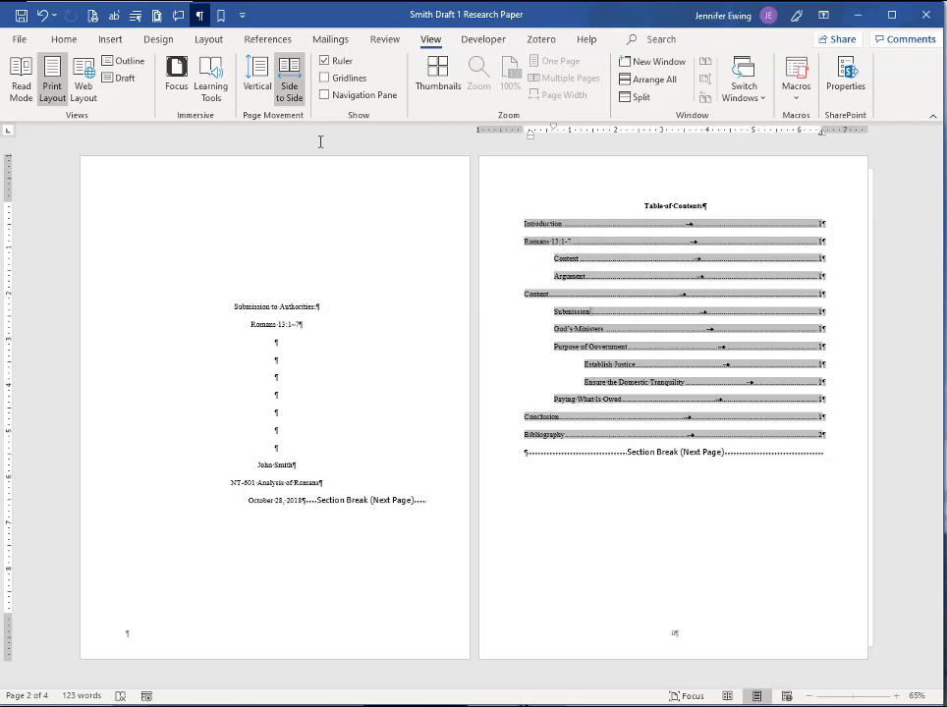
scroll(319, 141, down, 3)
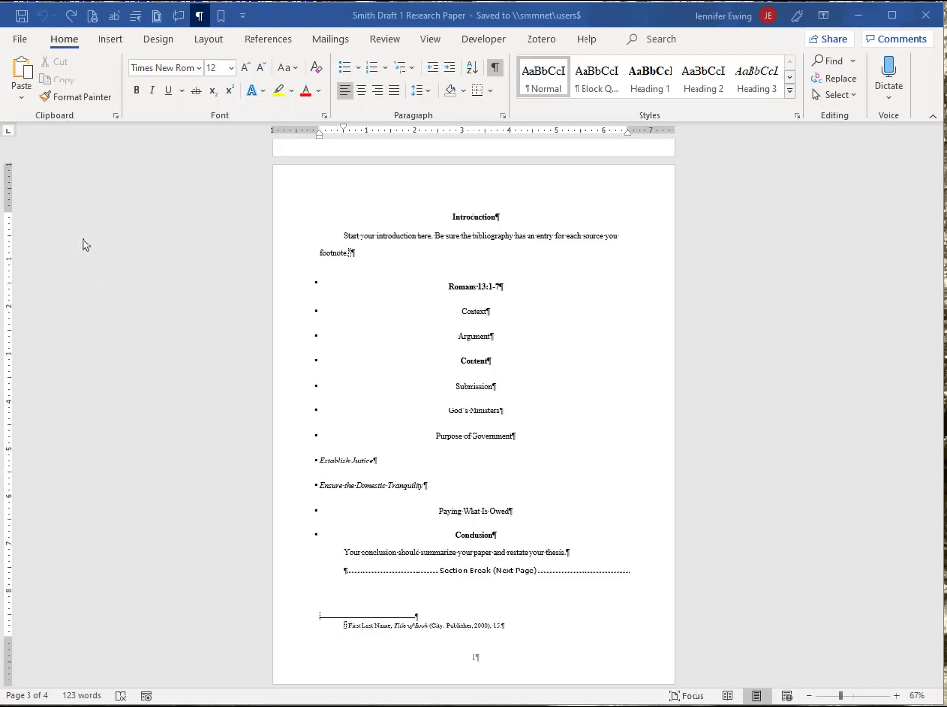
- Edit the footers and link the bibliography section's footer to the previous section, replacing its own footer
click(110, 40)
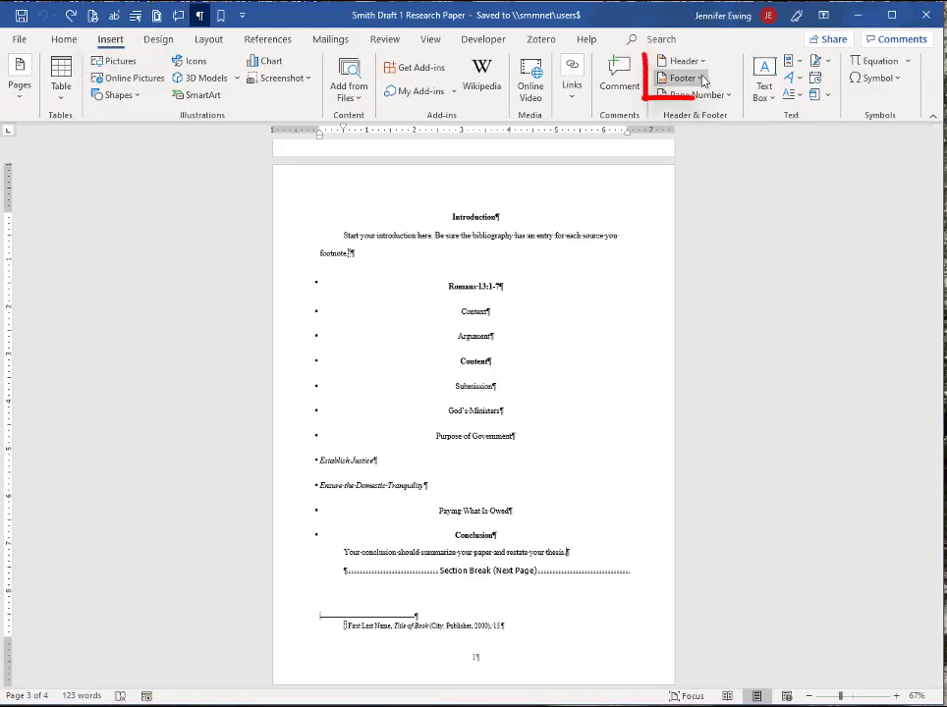
click(683, 77)
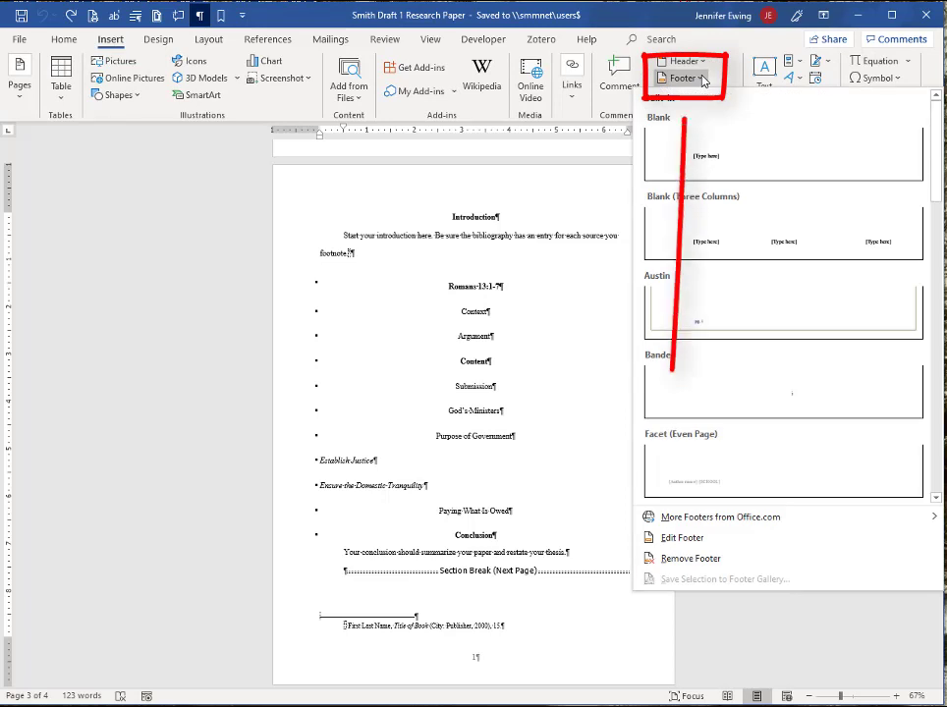
click(688, 539)
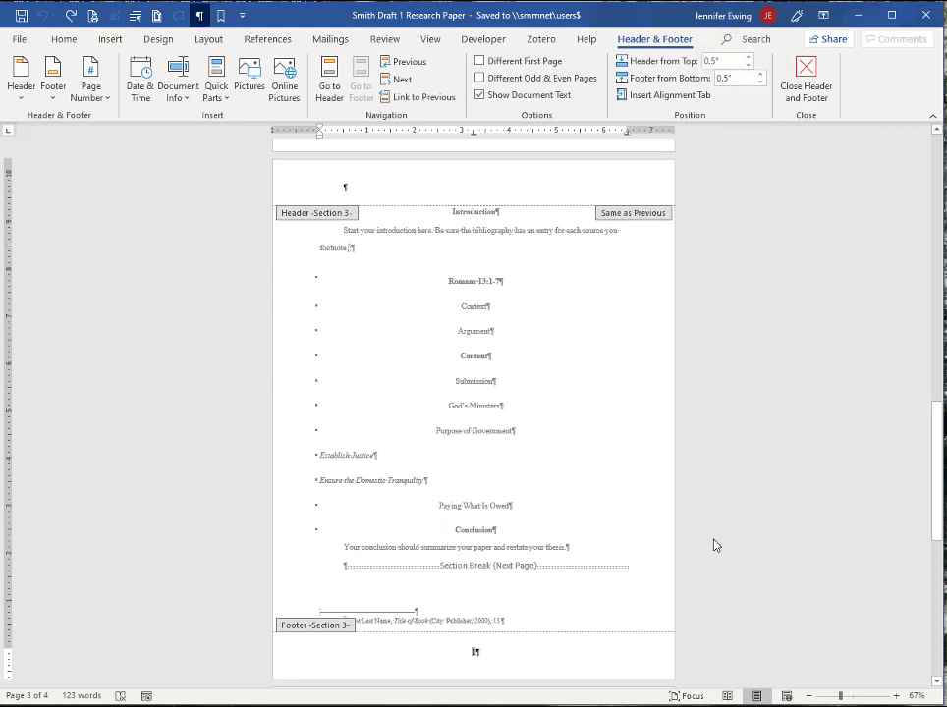
click(404, 82)
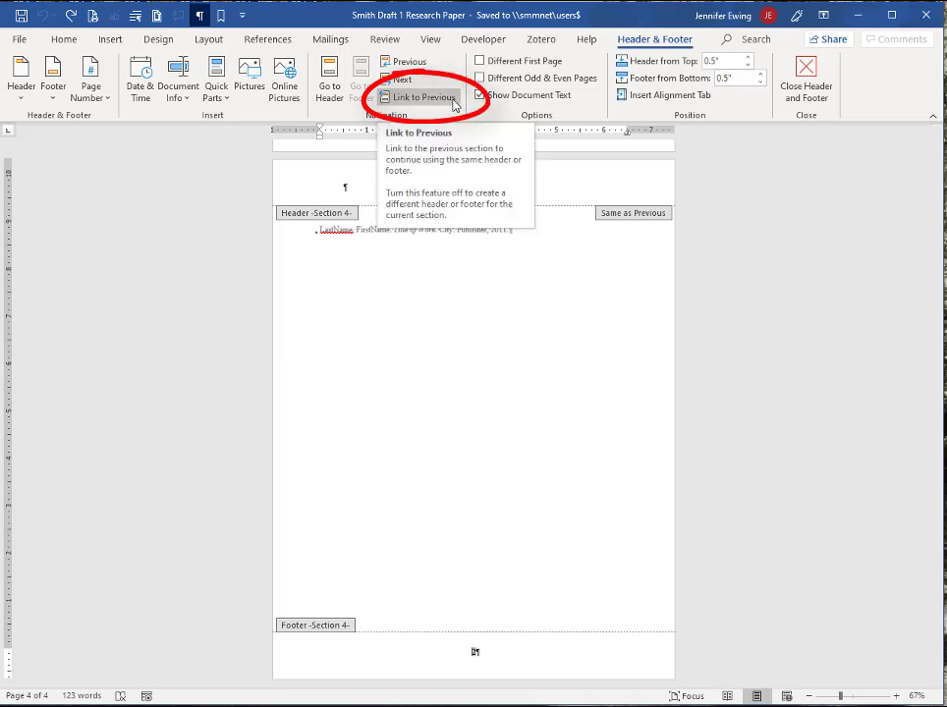
click(454, 105)
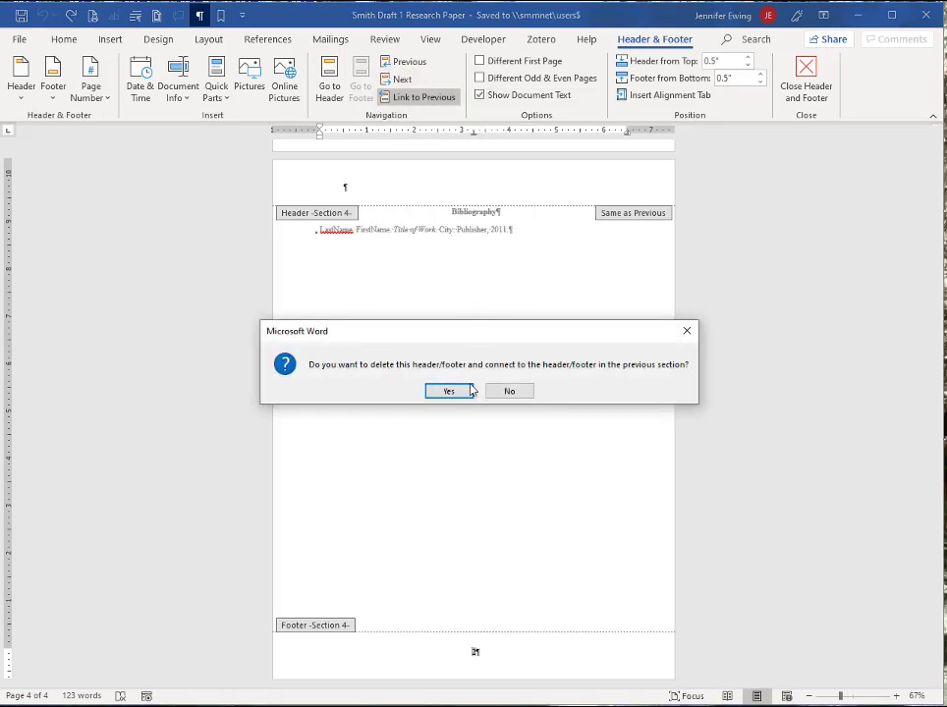
click(466, 392)
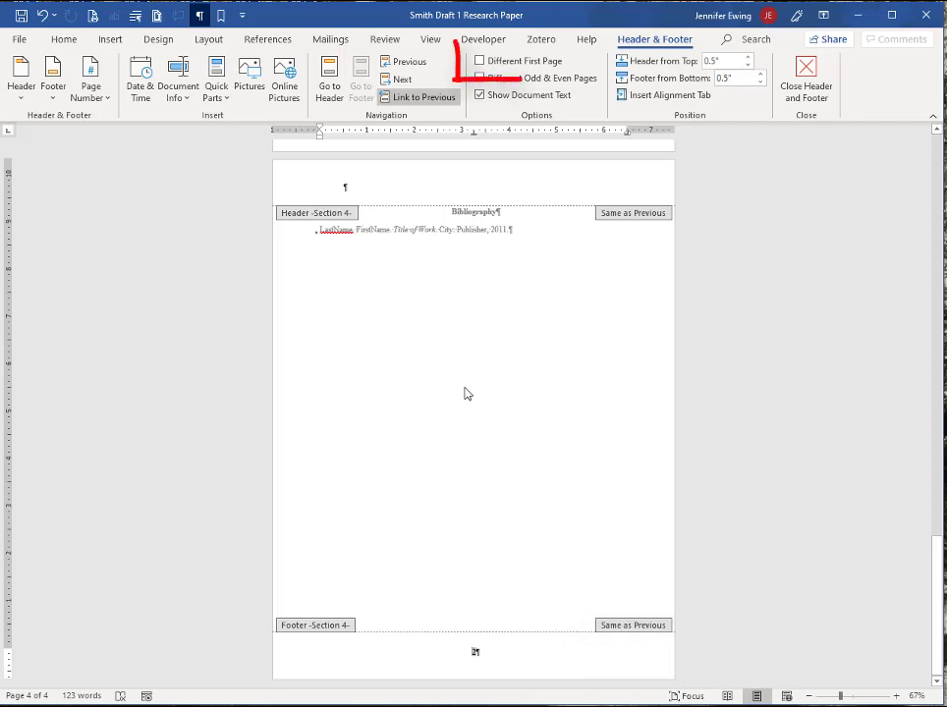
- Go back from the bibliography's footer through the footers of the preceding sections
click(415, 62)
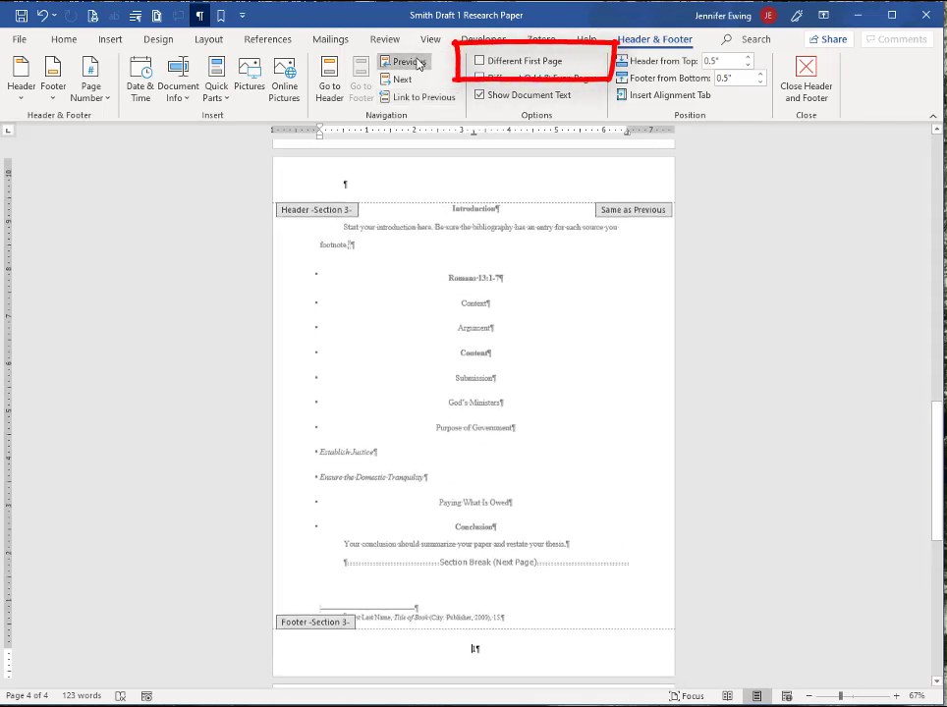
click(415, 62)
click(415, 62)
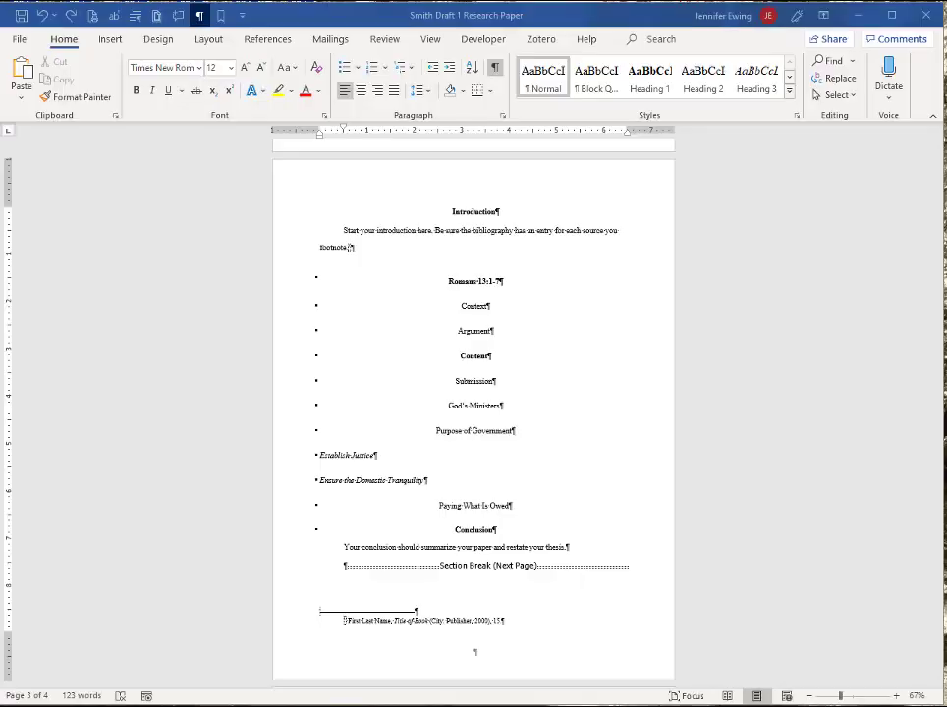
- Open the footer of the body section that starts with the Introduction for editing
click(111, 39)
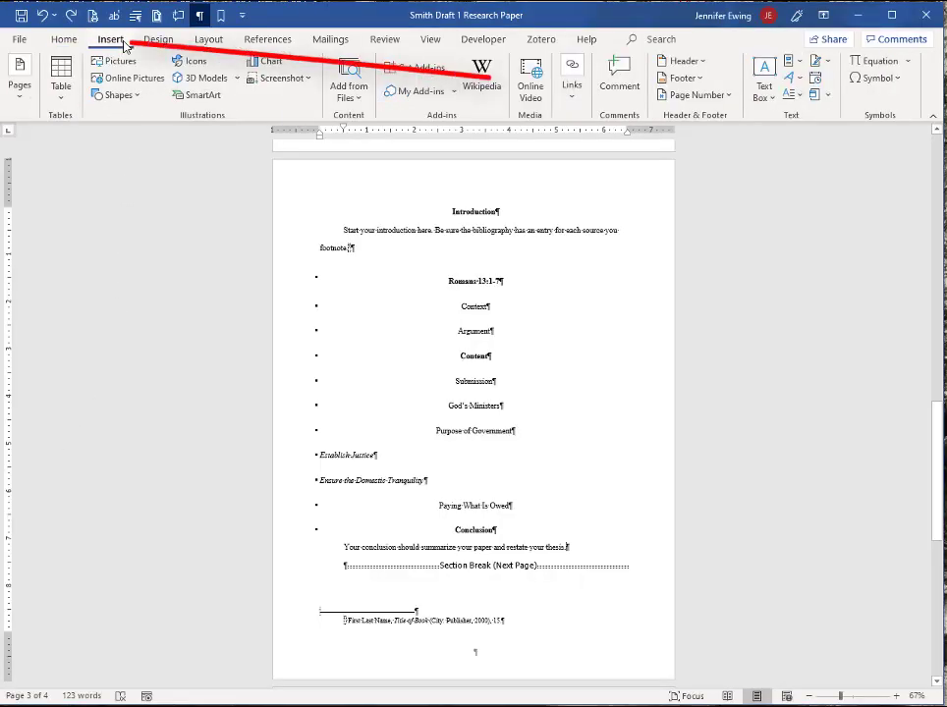
click(728, 95)
click(725, 96)
click(685, 78)
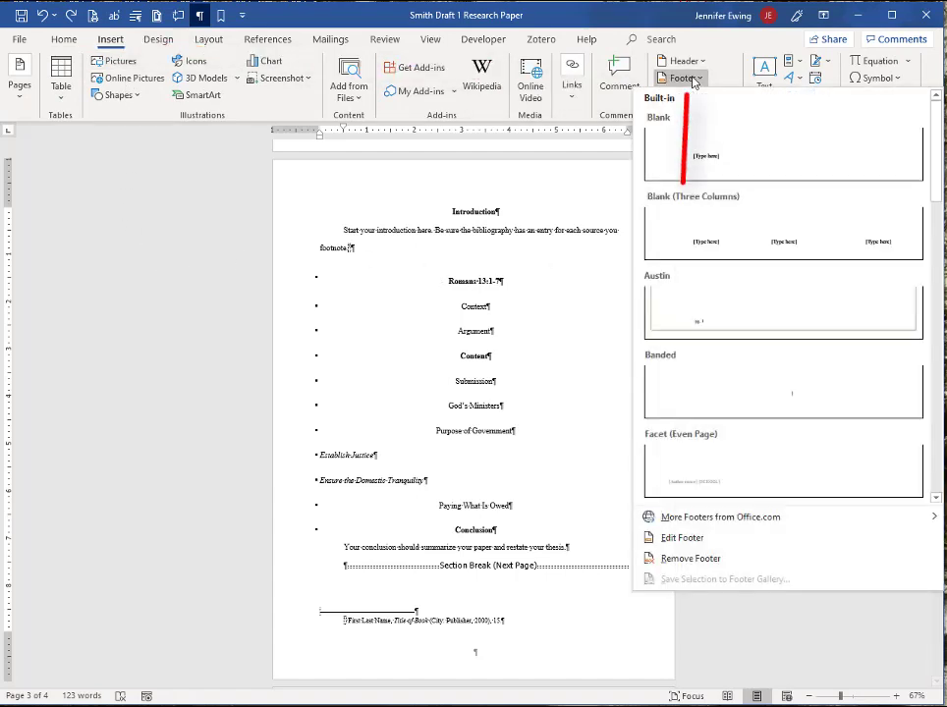
click(677, 538)
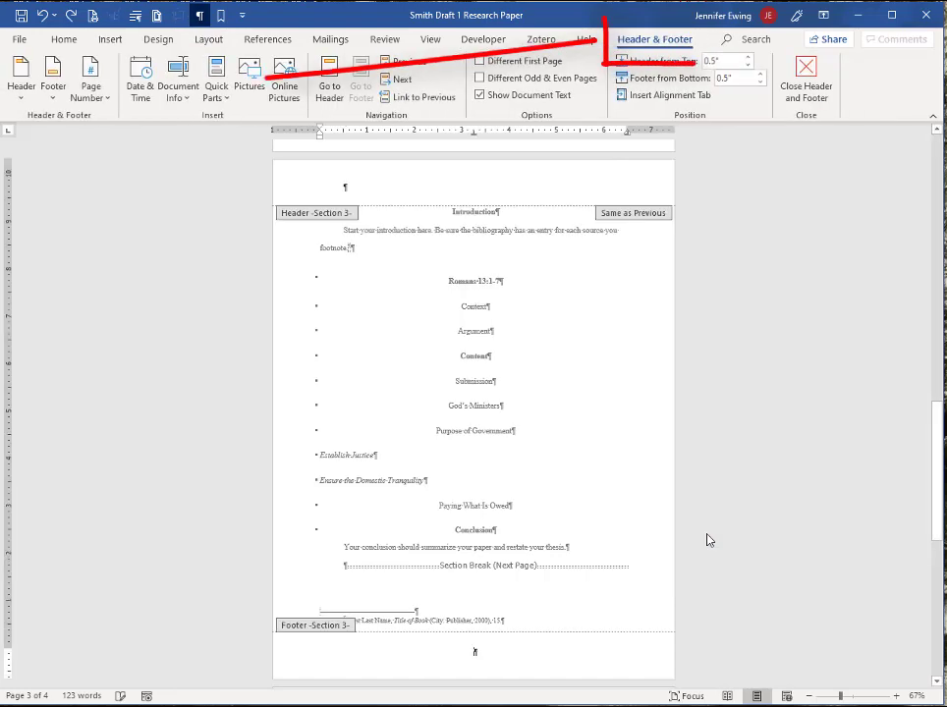
- Format the body section's page numbers as 1, 2, 3 and set the numbering to start at 1
click(102, 95)
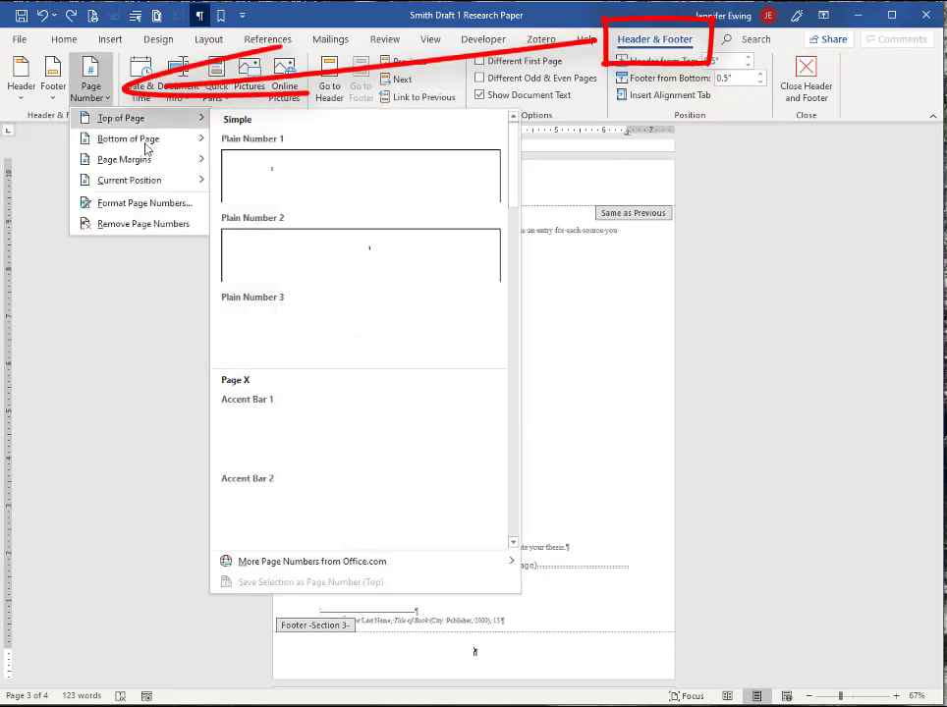
click(196, 203)
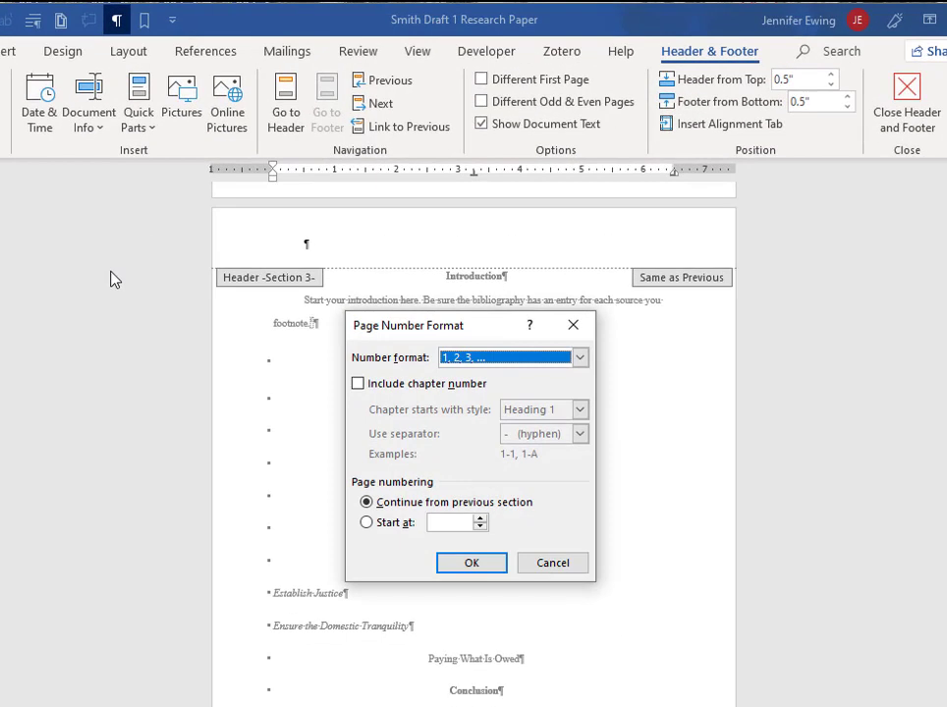
click(581, 359)
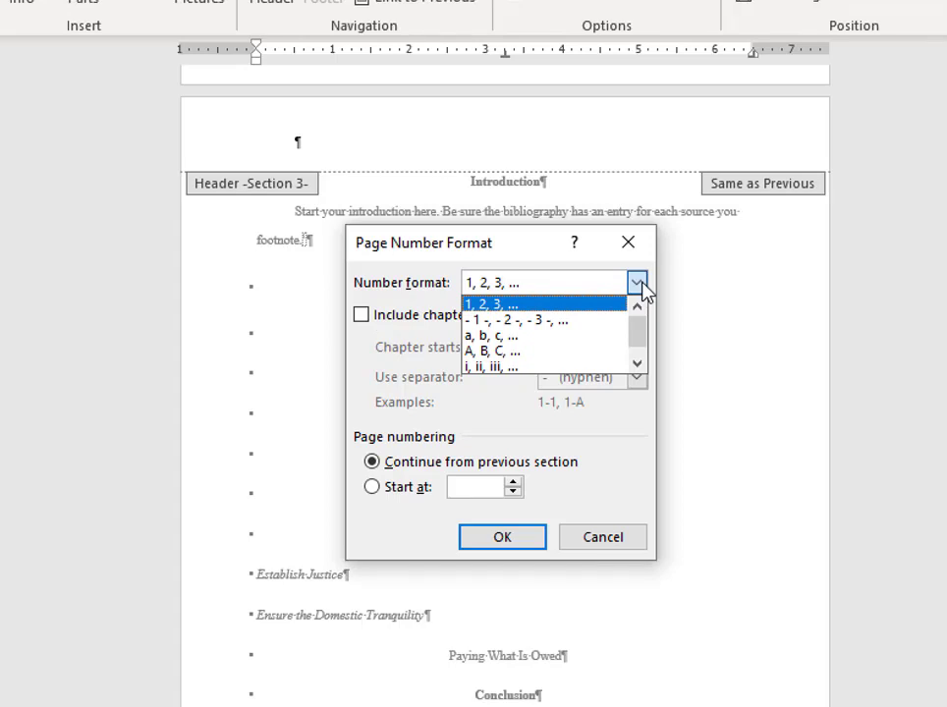
click(641, 283)
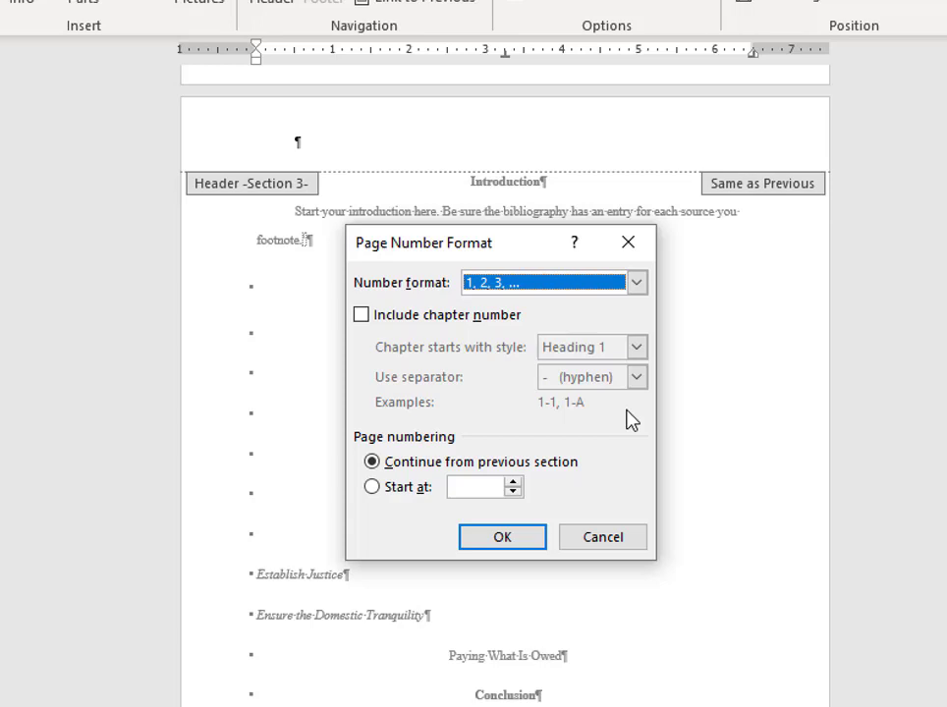
click(373, 489)
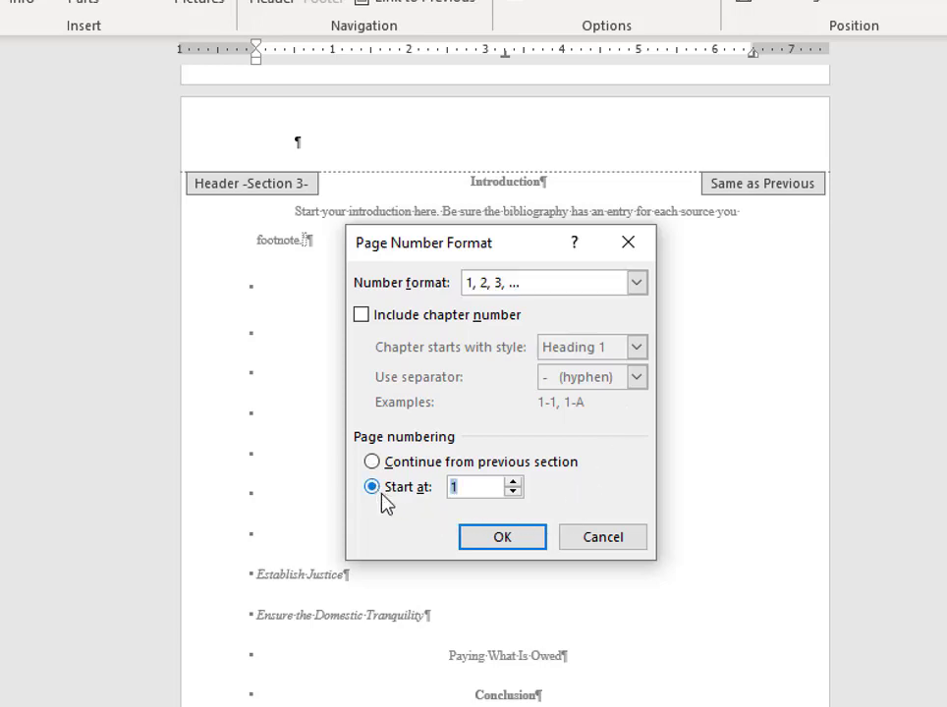
click(511, 483)
click(513, 492)
click(513, 493)
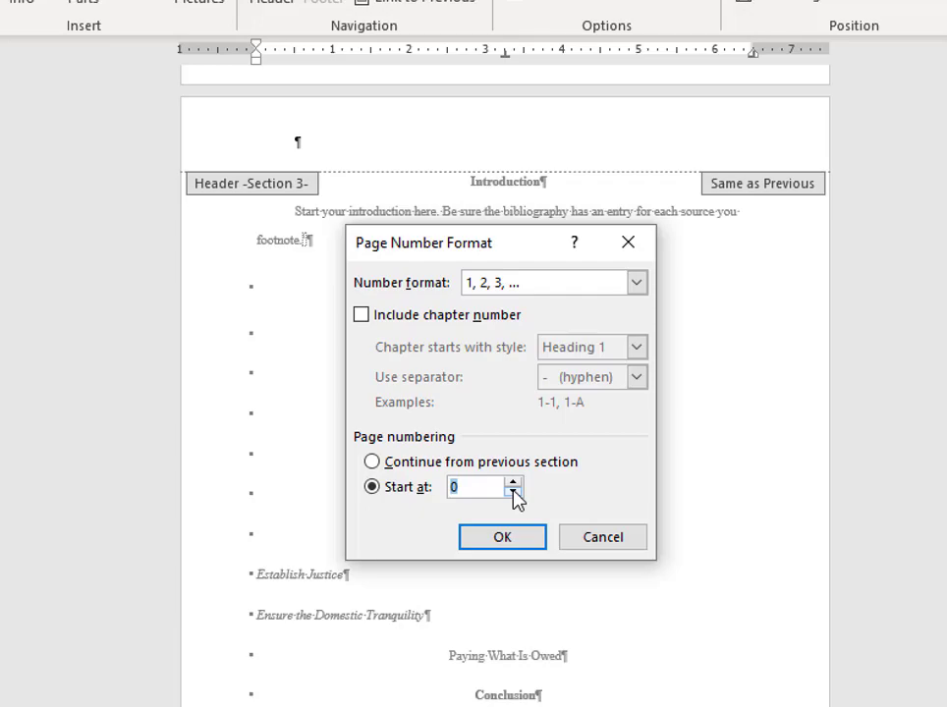
click(512, 482)
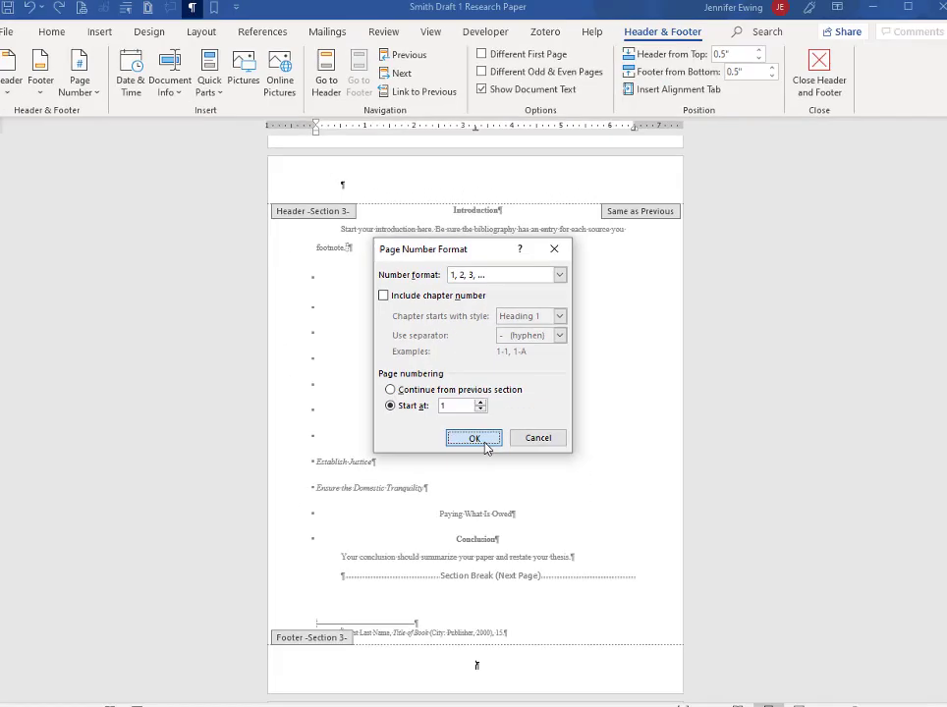
click(503, 537)
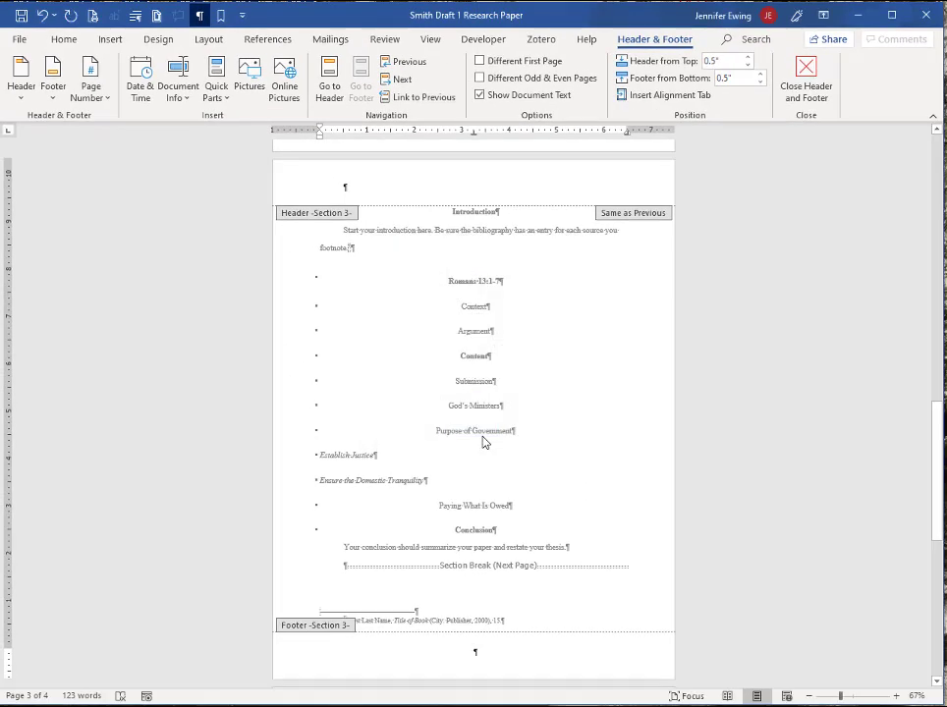
- Try inserting a Plain Number 2 page number at the bottom of the page and clear it from the footer
click(98, 98)
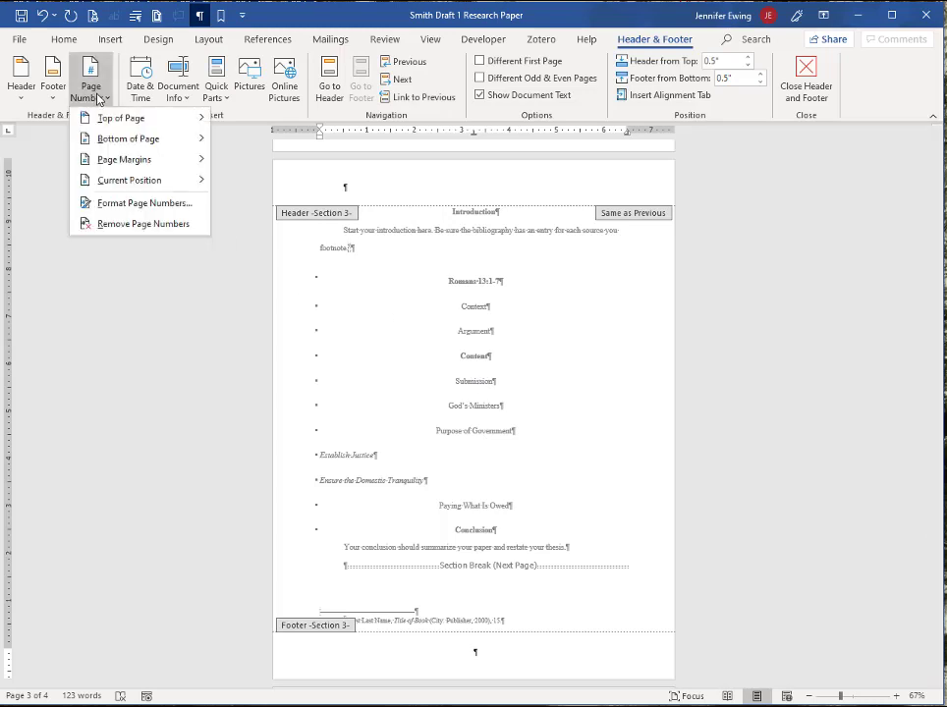
mouse_move(138, 140)
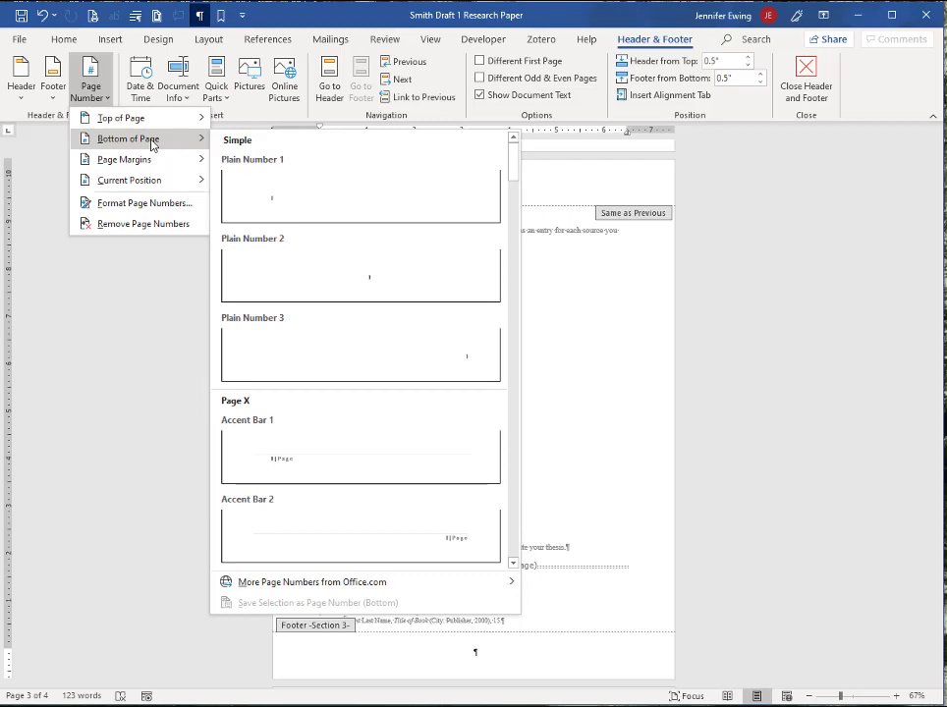
click(388, 283)
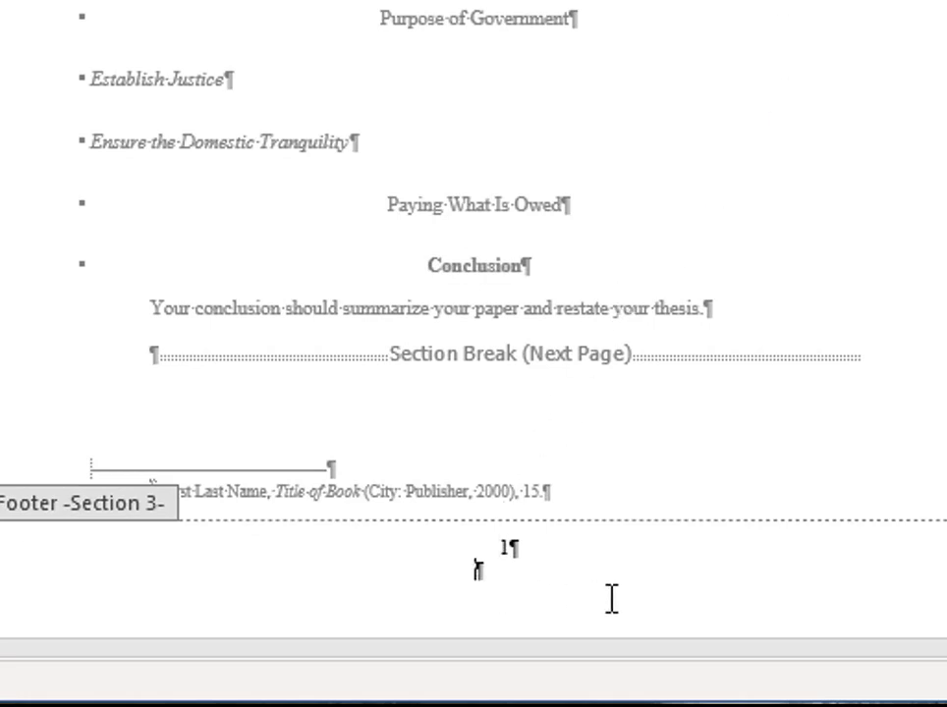
key(ctrl+l)
key(BackSpace)
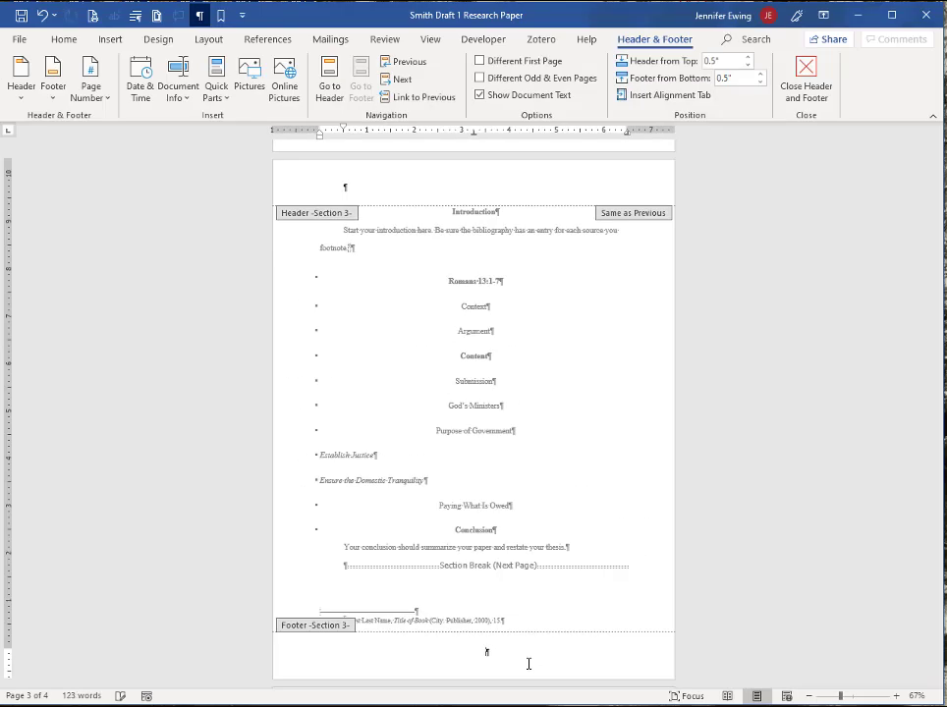
key(ctrl+z)
- Center the body section's footer paragraph, insert a Plain Number page number at the current position, and return to the body text
click(64, 42)
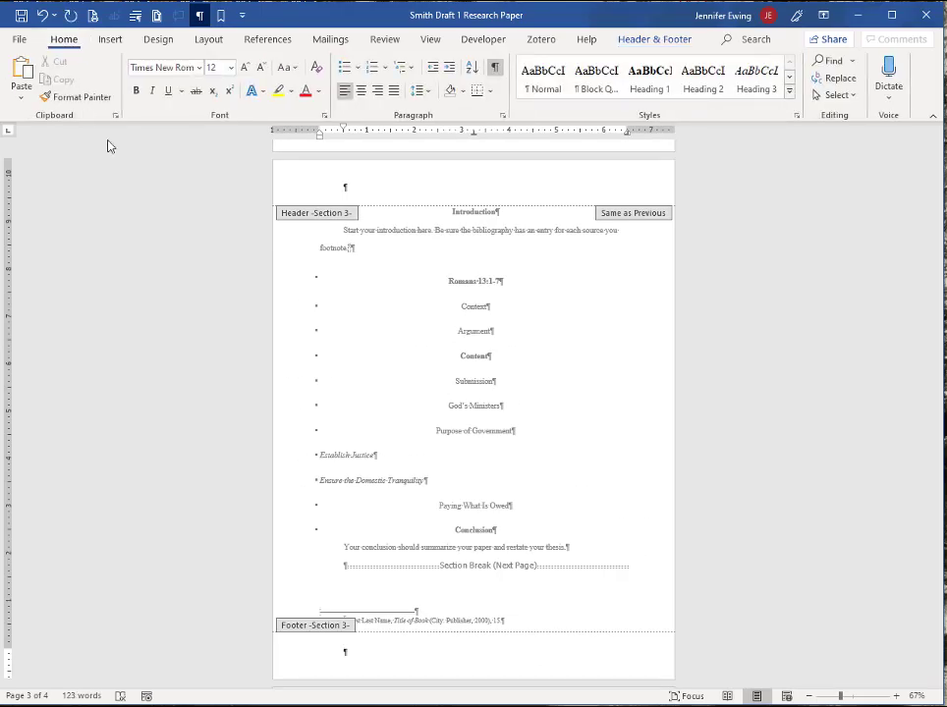
click(360, 90)
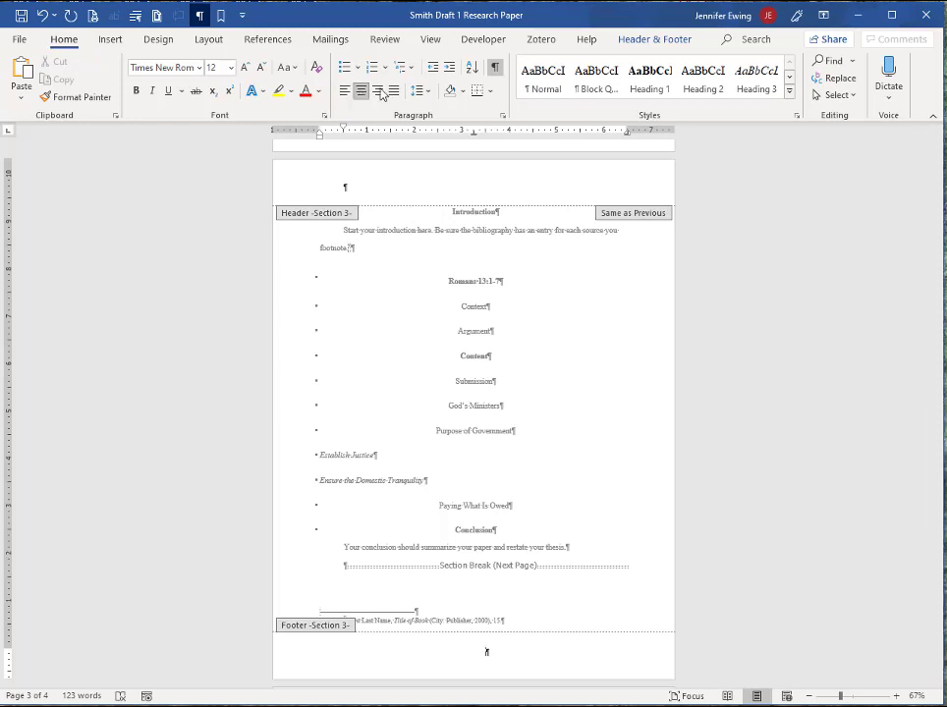
click(670, 43)
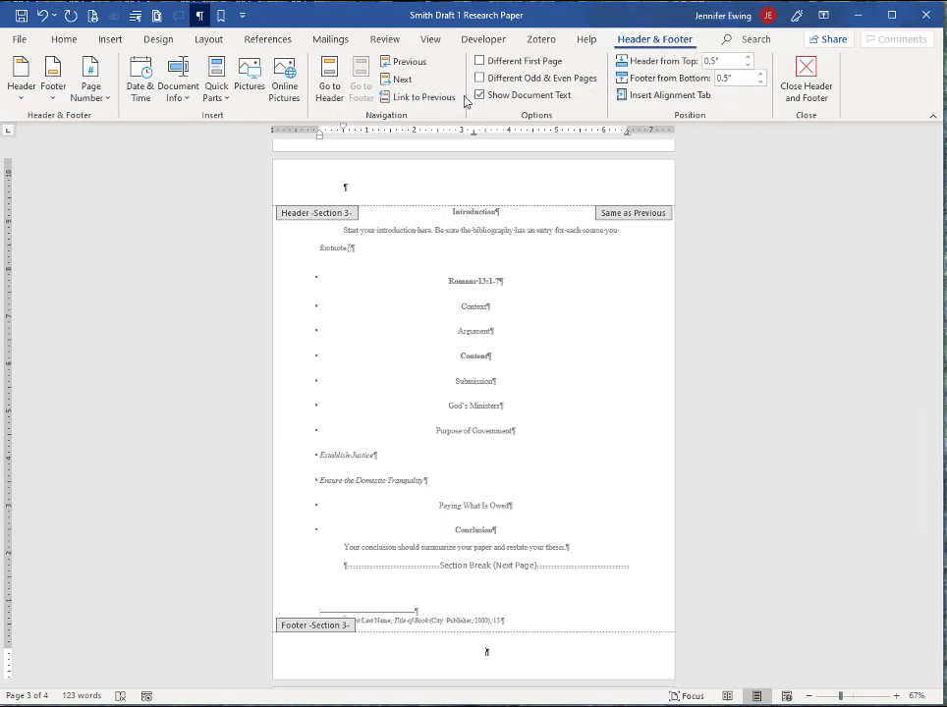
click(102, 100)
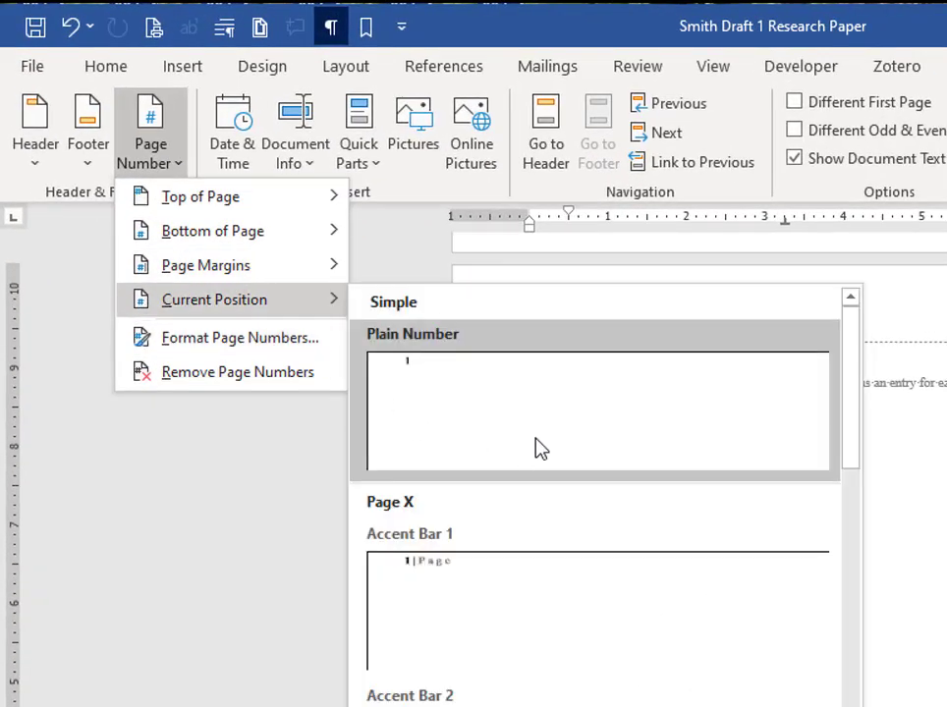
click(505, 416)
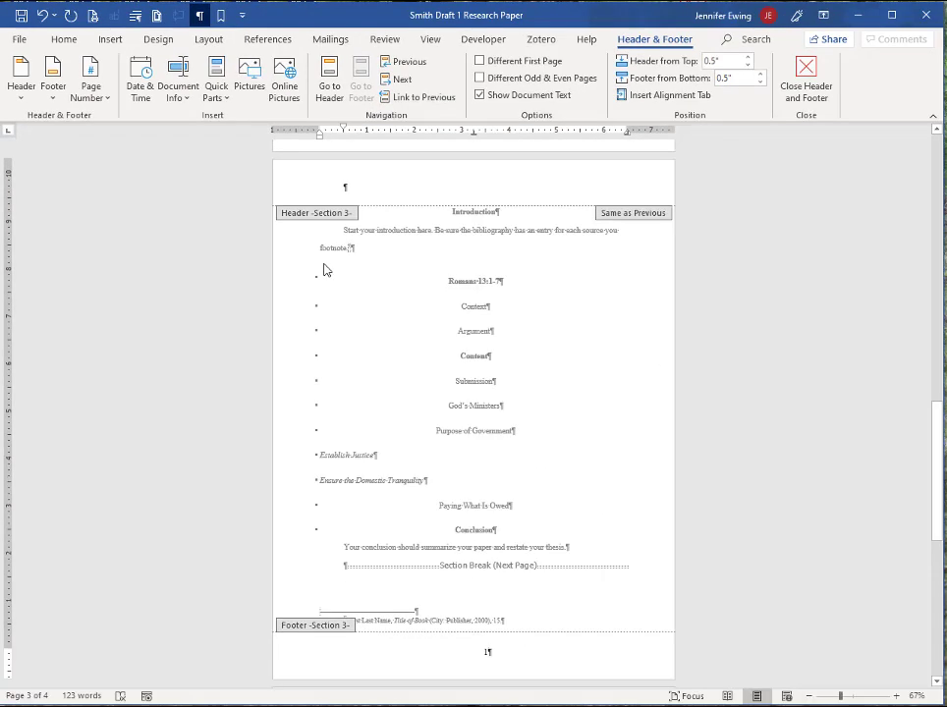
double_click(324, 269)
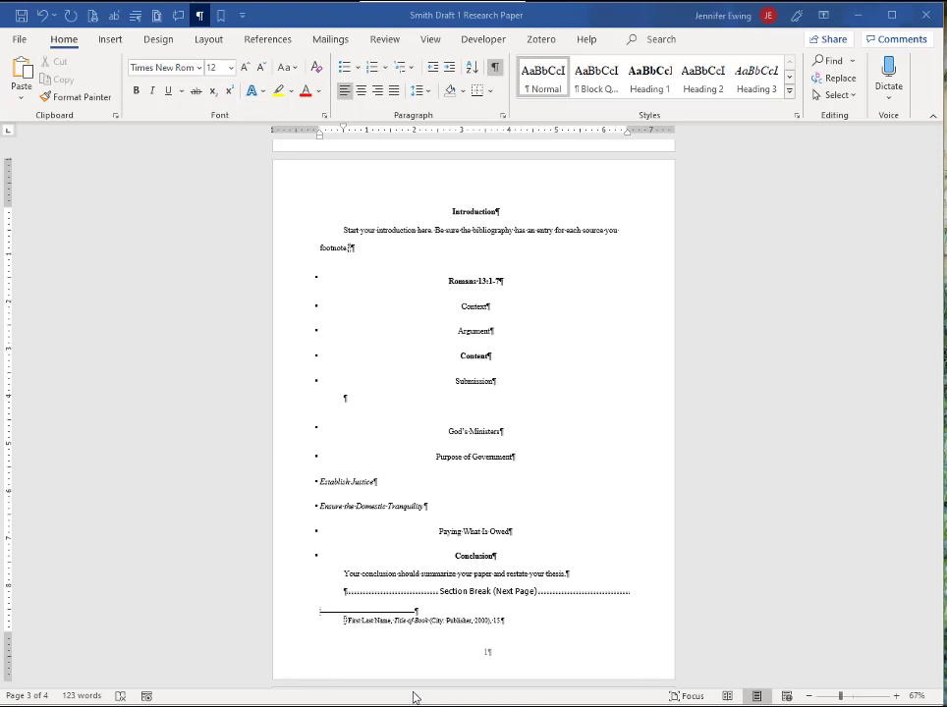
- Switch to the browser, copy the article passage starting "Citizens to governments" through "the superior", and return to Word
key(alt+Tab)
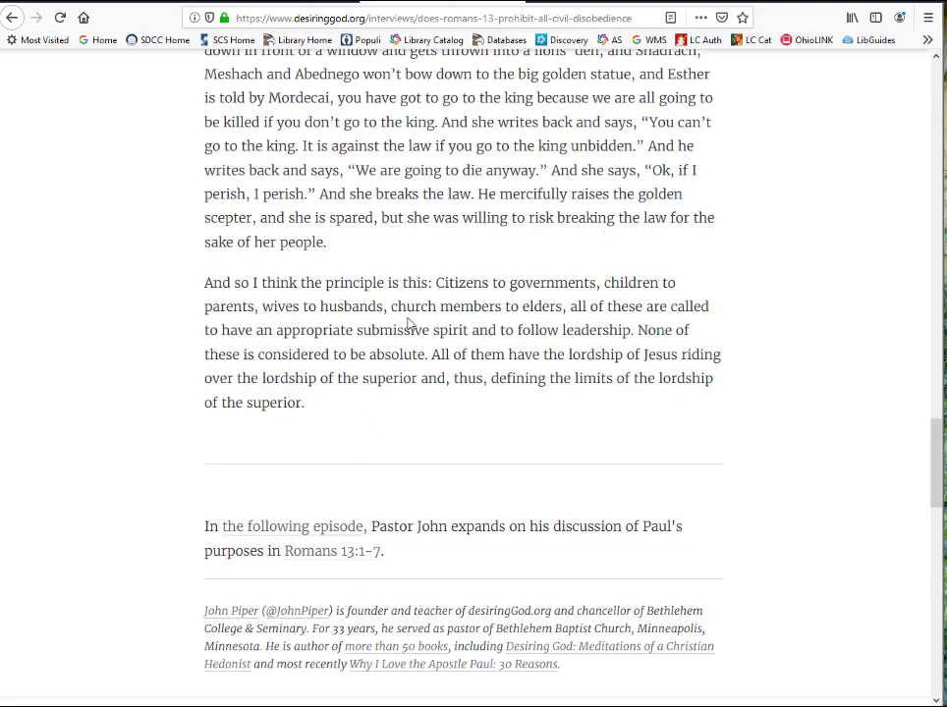
drag(436, 283, 402, 408)
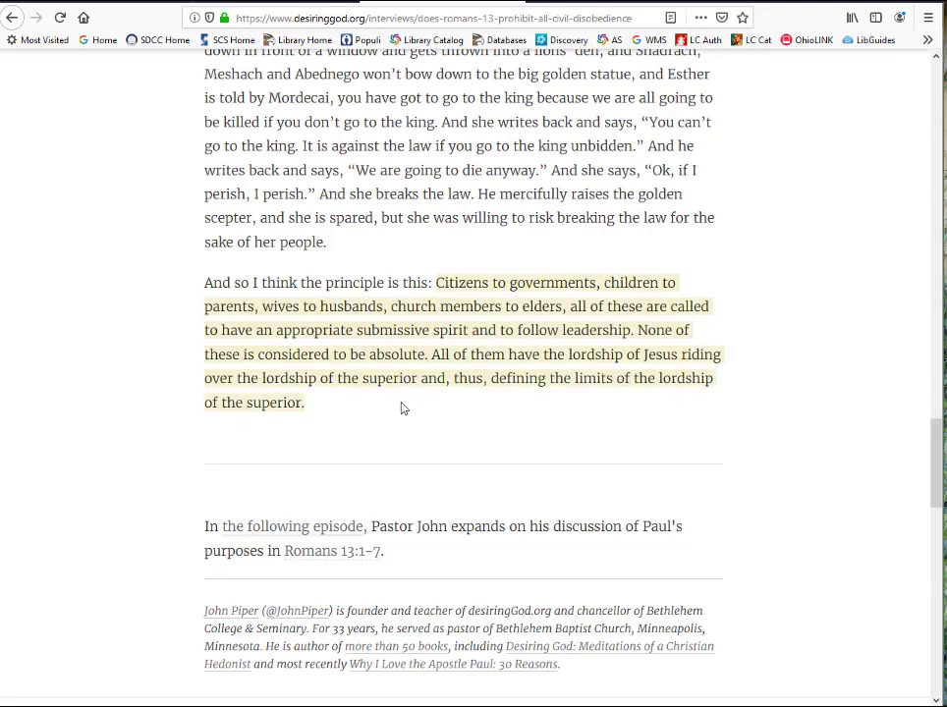
key(alt+Tab)
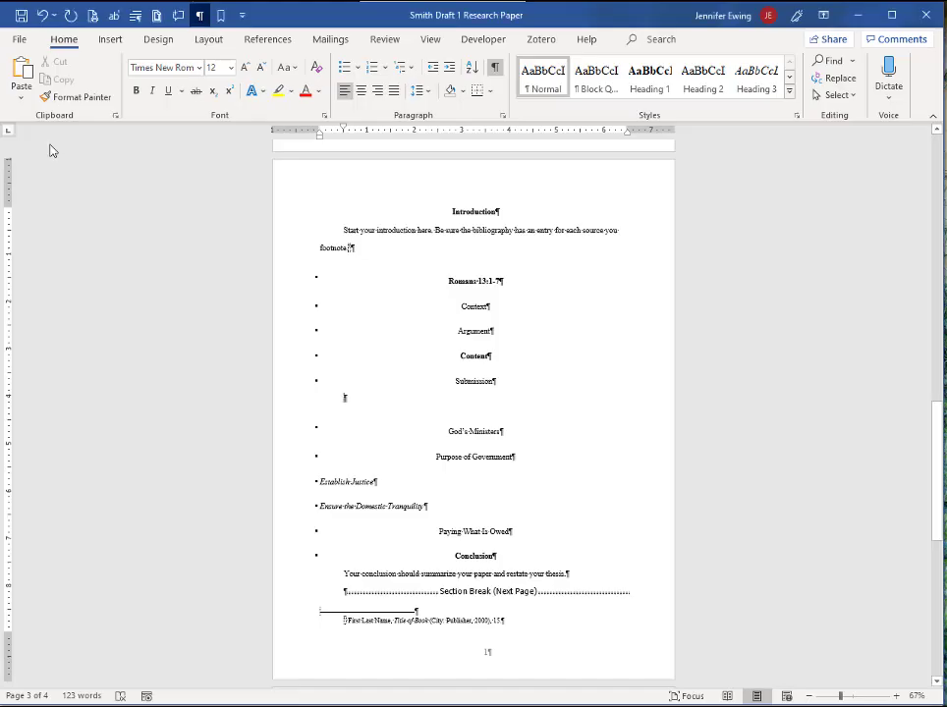
- Paste the copied passage as text only into the empty paragraph below the Submission heading
click(23, 97)
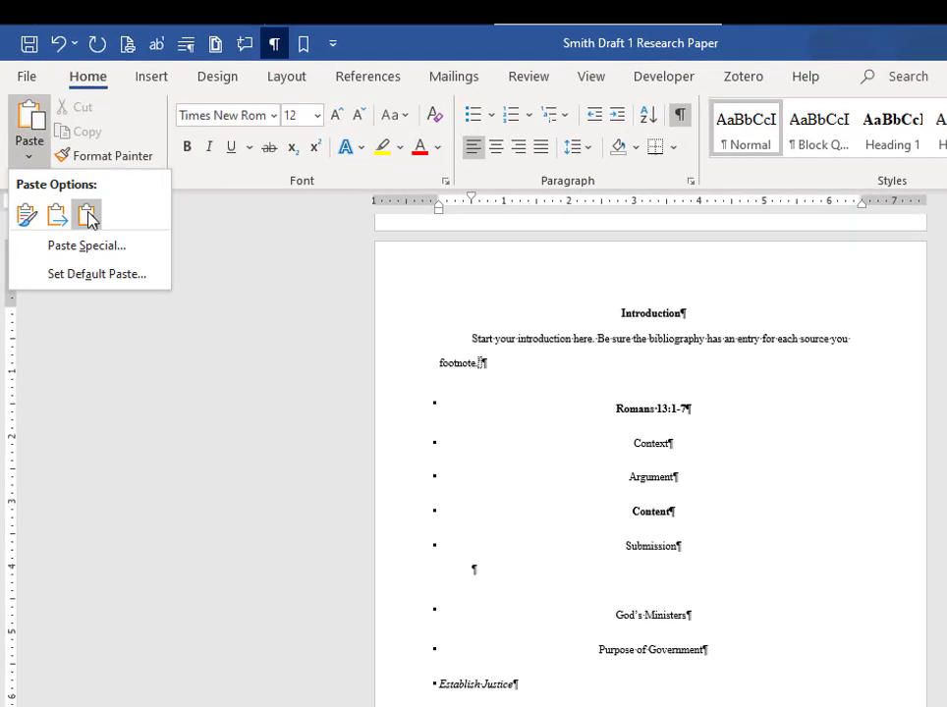
mouse_move(72, 170)
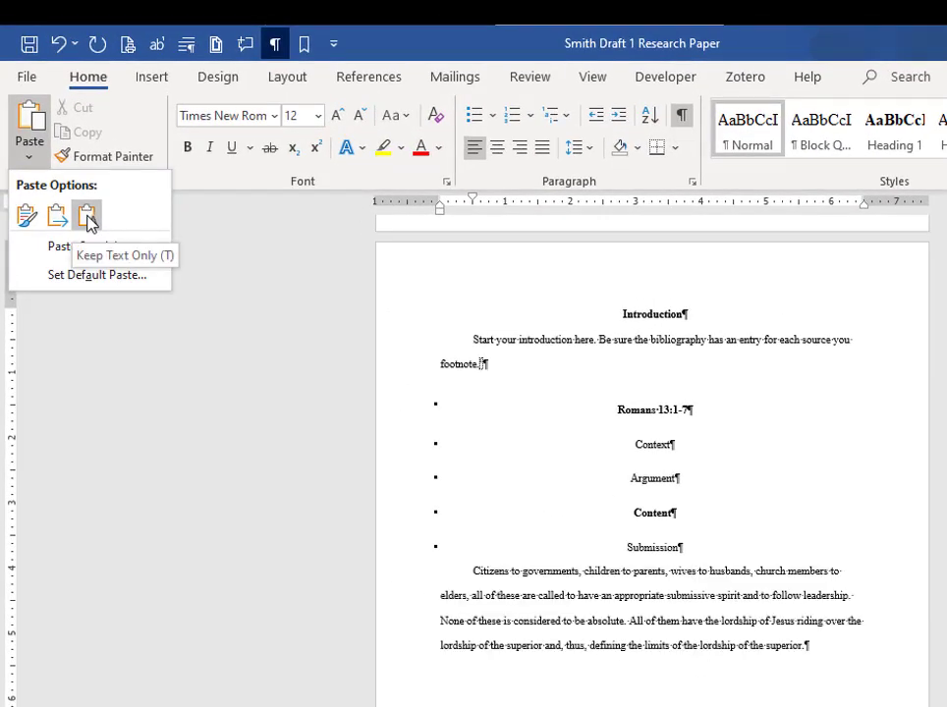
click(88, 215)
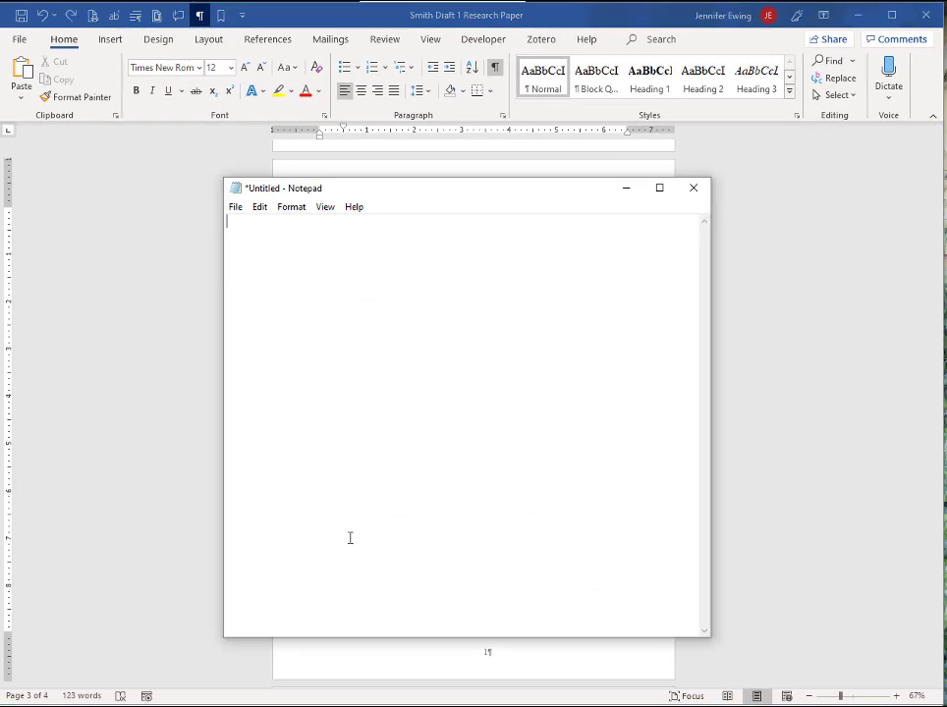
- Strip the passage's formatting by passing it through Notepad, and paste the plain text below the Submission heading in Word
text(Citizens to governments, children to parents, wives to husbands, church members to elders, all of these are called to have an appropriate submissive spirit and to follow leadership. None of these is considered to be absolute. All of them have the lordship of Jesus riding over the lordship of the superior and, thus, defining the limits of the lordship of the superior.)
drag(535, 276, 228, 218)
key(ctrl+c)
click(626, 187)
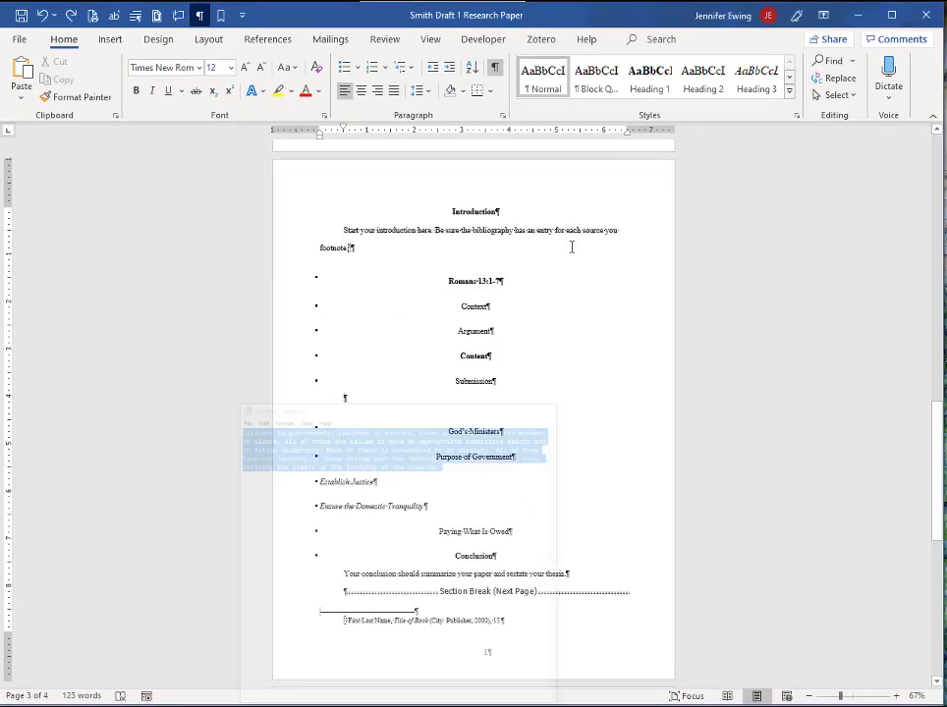
key(ctrl+v)
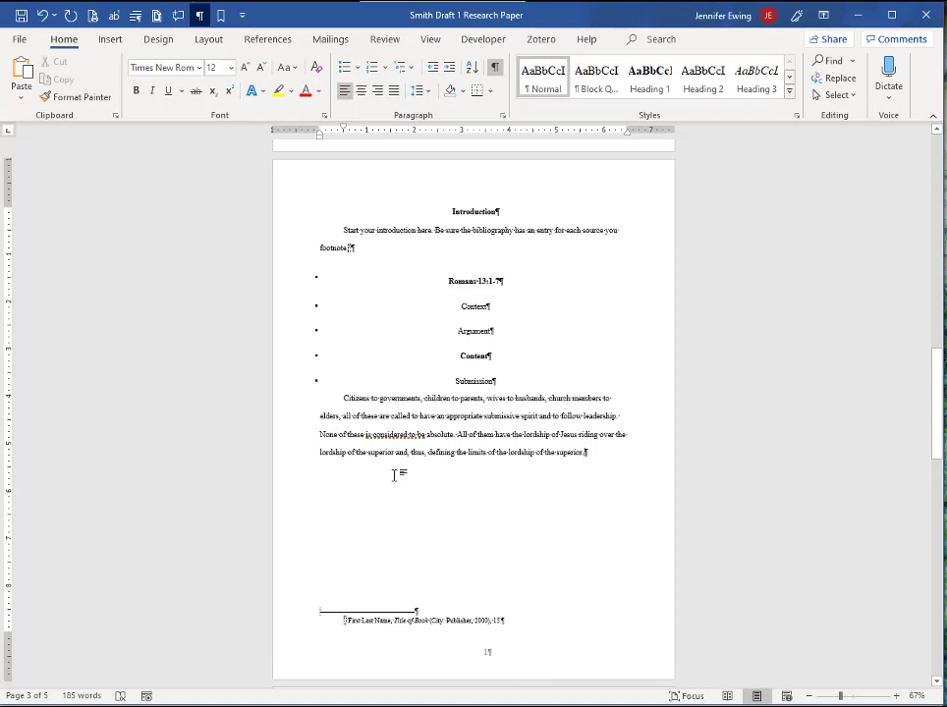
- Clear all formatting from the pasted paragraph below Submission and undo the clearing
triple_click(305, 441)
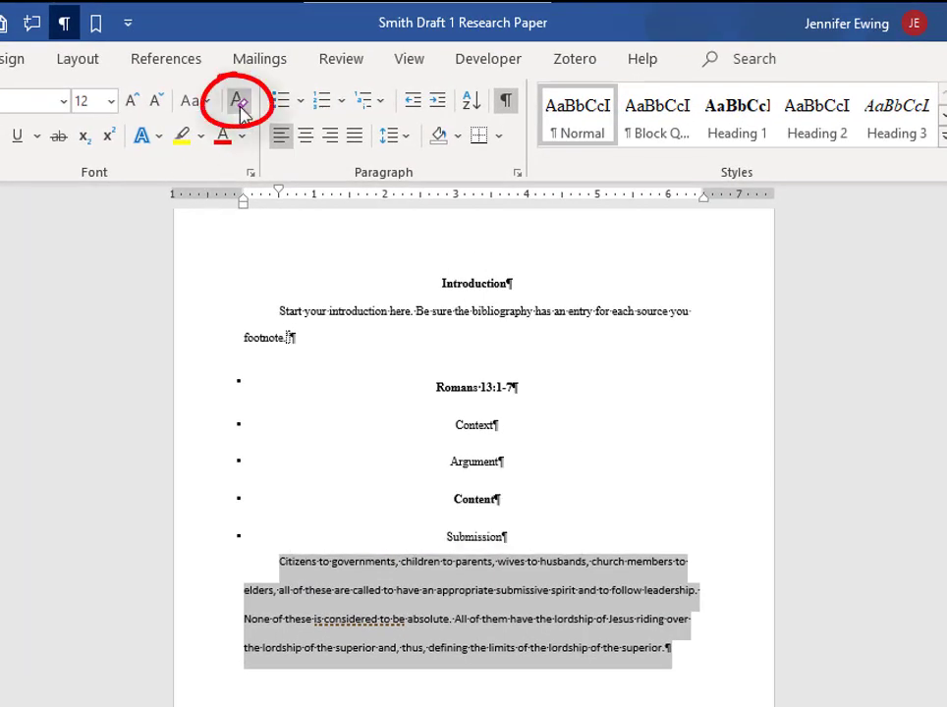
click(240, 104)
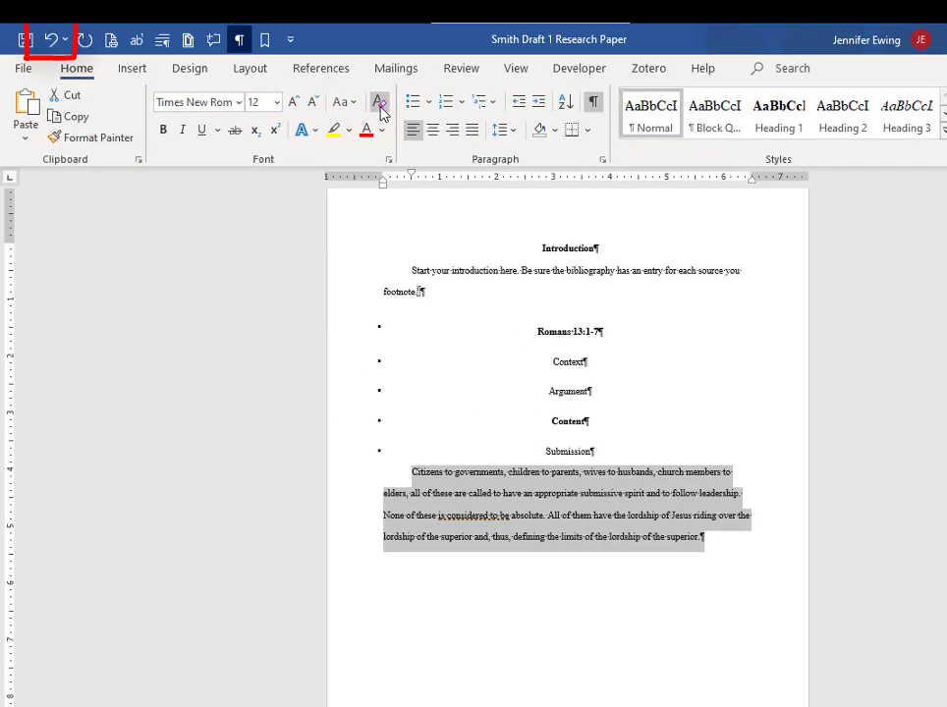
click(53, 40)
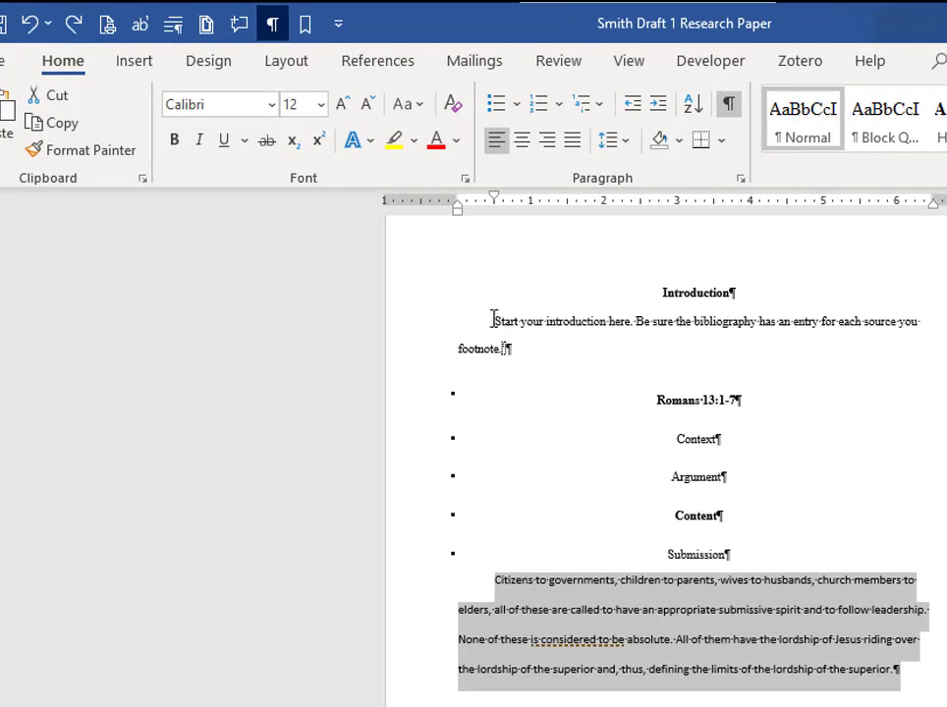
- Apply the formatting of "Start your introduction here." to the pasted paragraph below Submission with Format Painter
drag(495, 321, 636, 321)
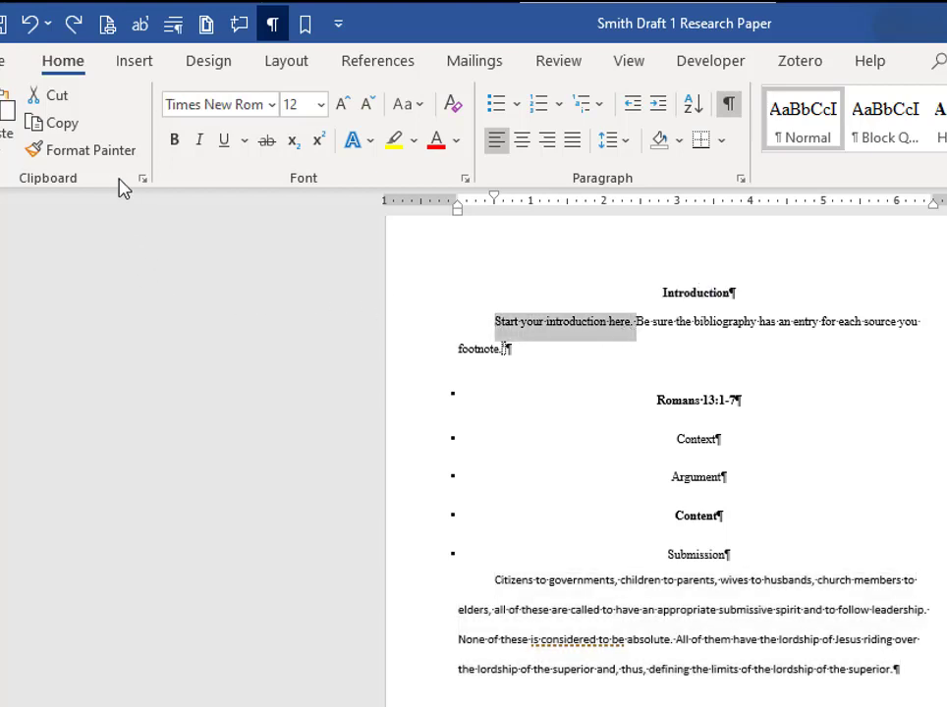
click(112, 154)
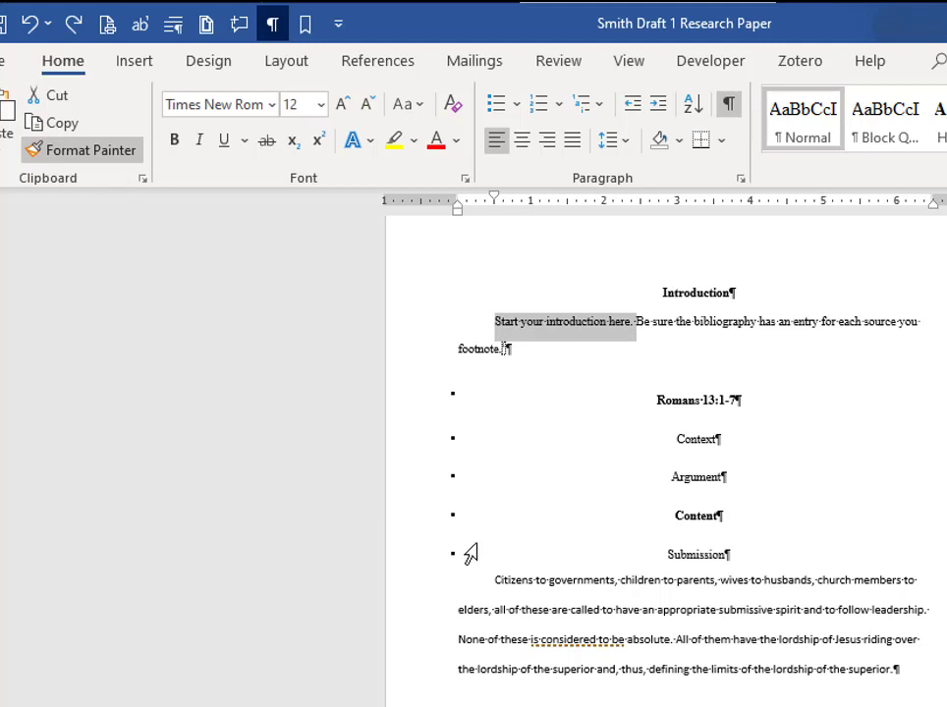
mouse_move(503, 580)
mouse_down()
mouse_move(611, 596)
mouse_move(890, 670)
mouse_up()
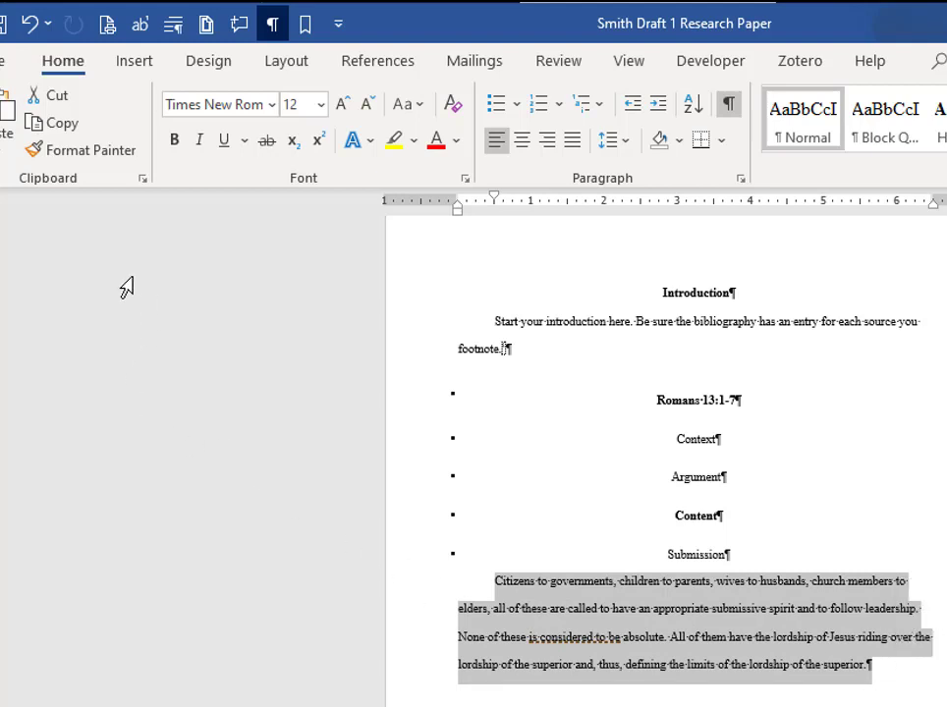
click(122, 154)
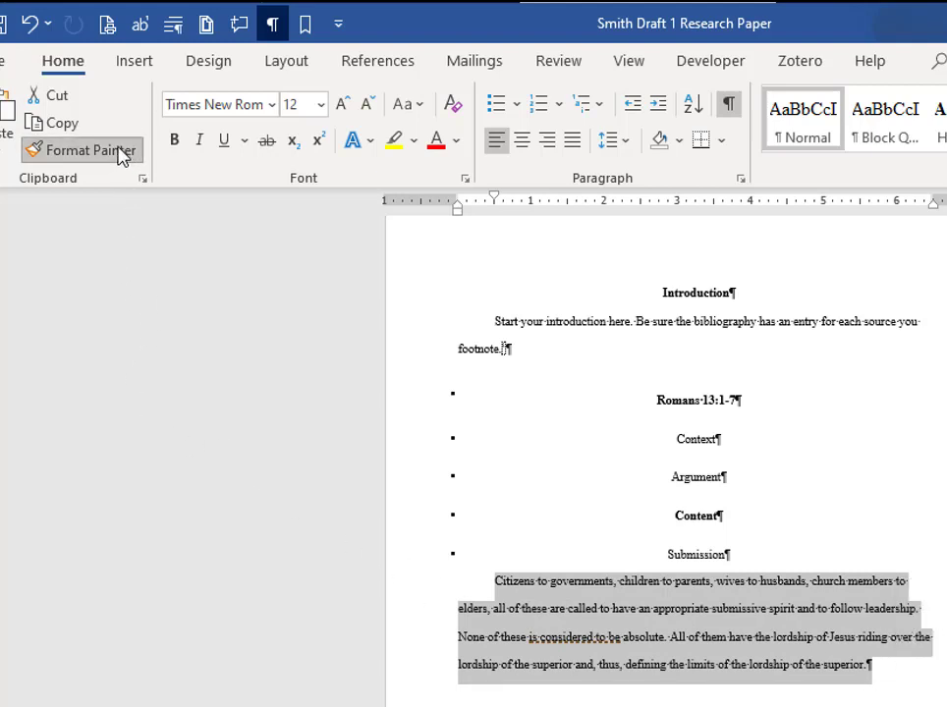